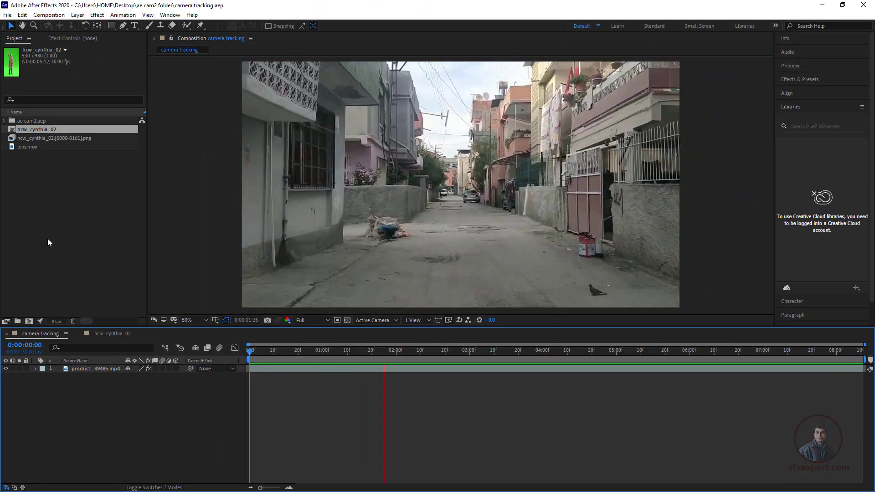
- Return to the first frame and apply the 3D Camera Tracker effect to the street footage layer
left_click(569, 352)
left_click_drag(567, 354, 243, 375)
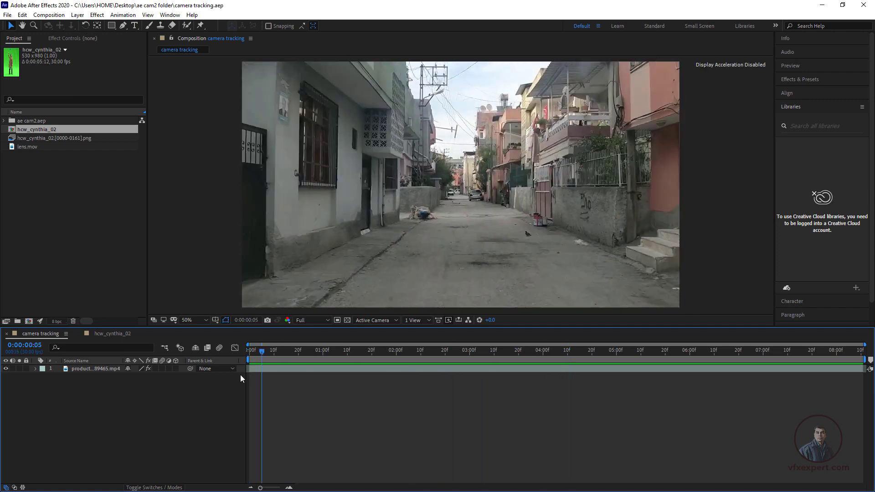
left_click(277, 369)
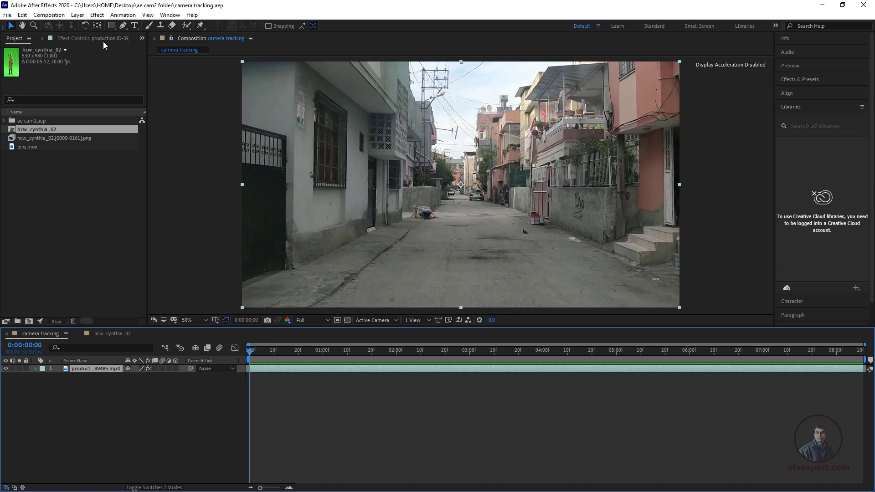
left_click(97, 15)
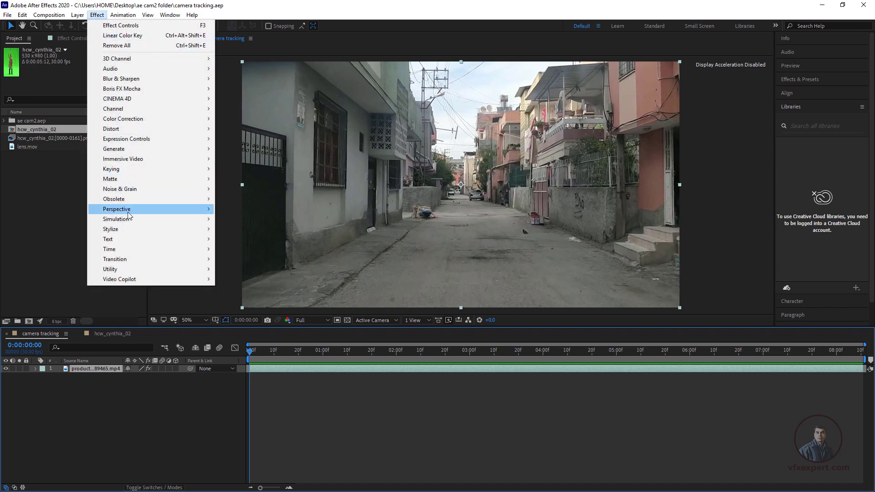
mouse_move(130, 210)
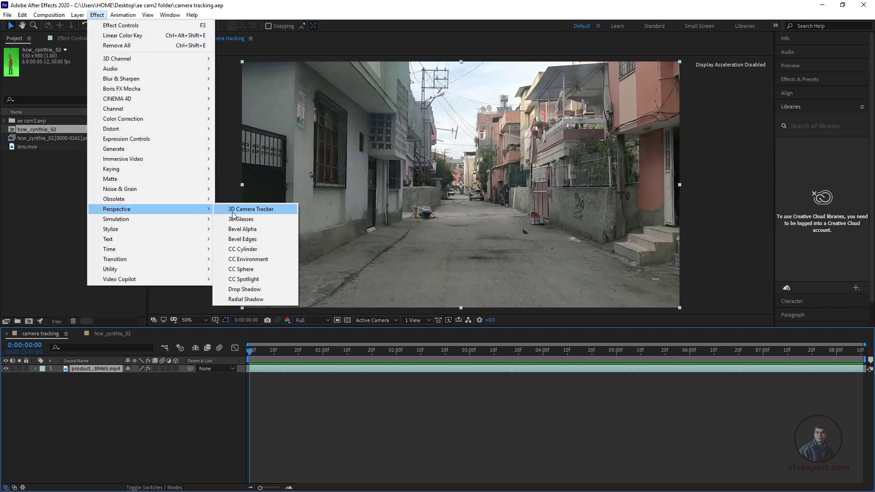
left_click(263, 211)
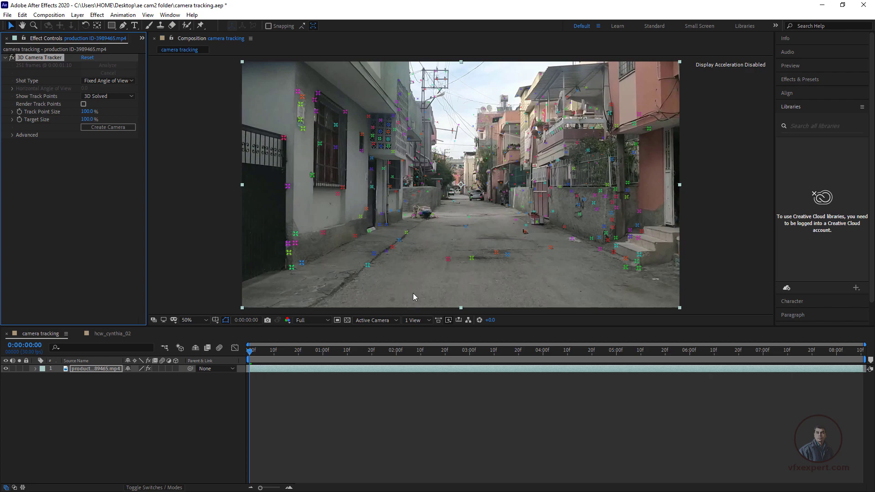
mouse_move(256, 355)
left_mouse_down()
mouse_move(383, 355)
mouse_move(252, 368)
left_mouse_up()
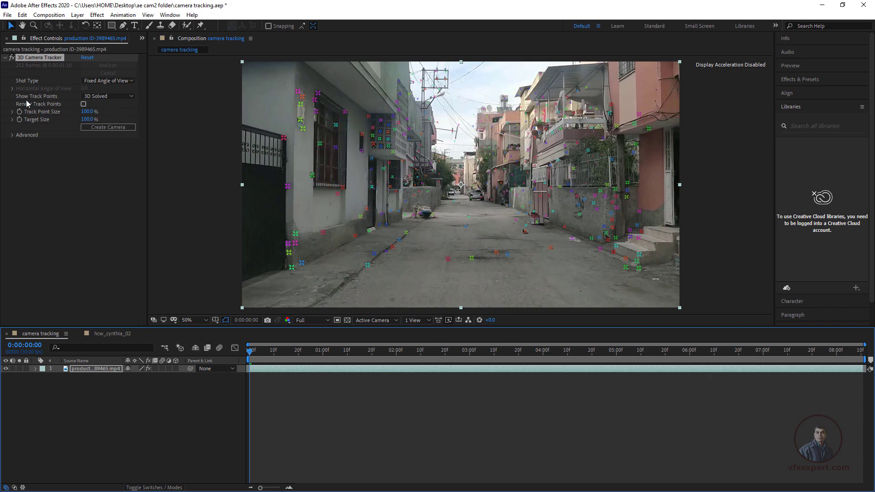
- Switch the tracker's Show Track Points option to 2D Source and back to 3D Solved to compare the displays
left_click(129, 96)
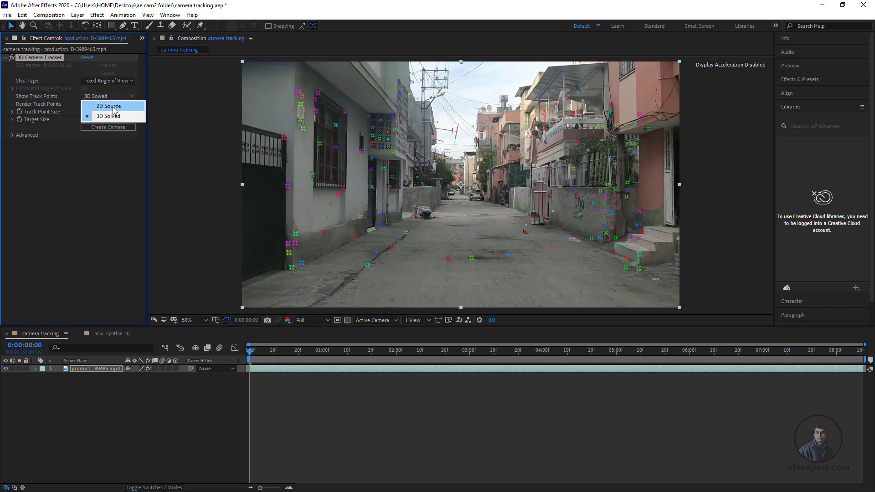
left_click(113, 108)
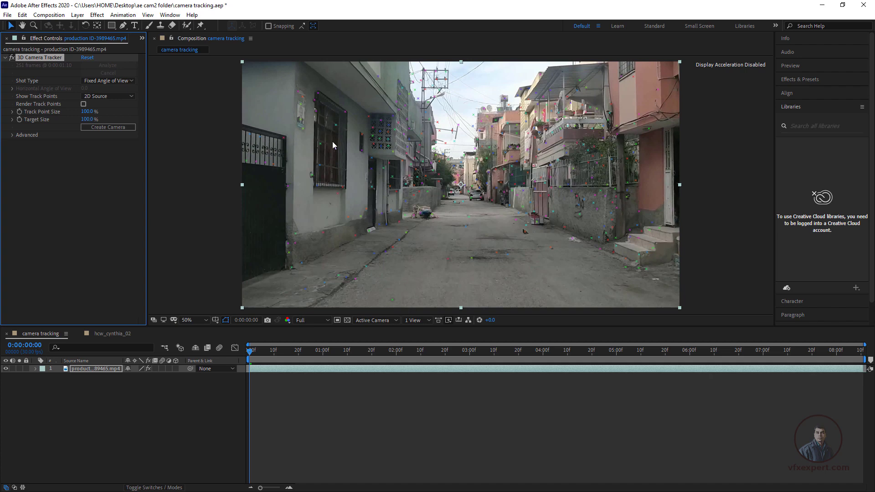
left_click(130, 97)
left_click(110, 114)
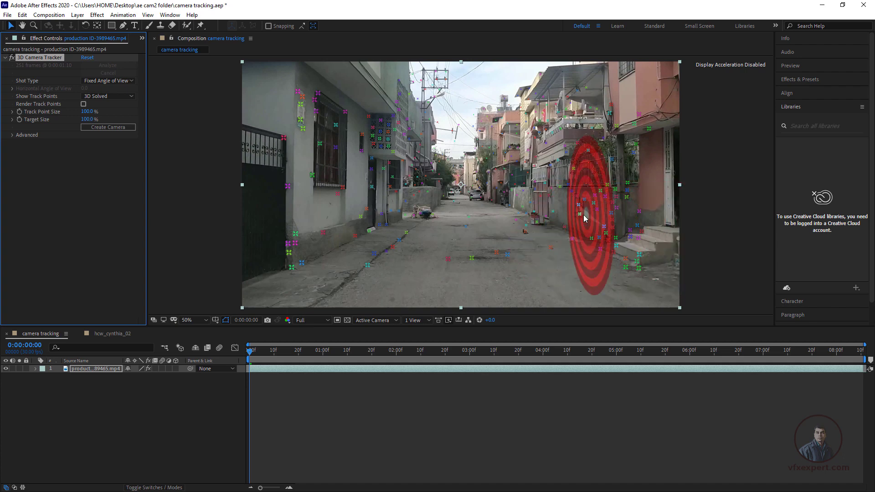
- Examine how the target aligns with the road's track points at 0:00:02:07 and 0:00:00:28
left_click(428, 231)
key("Return")
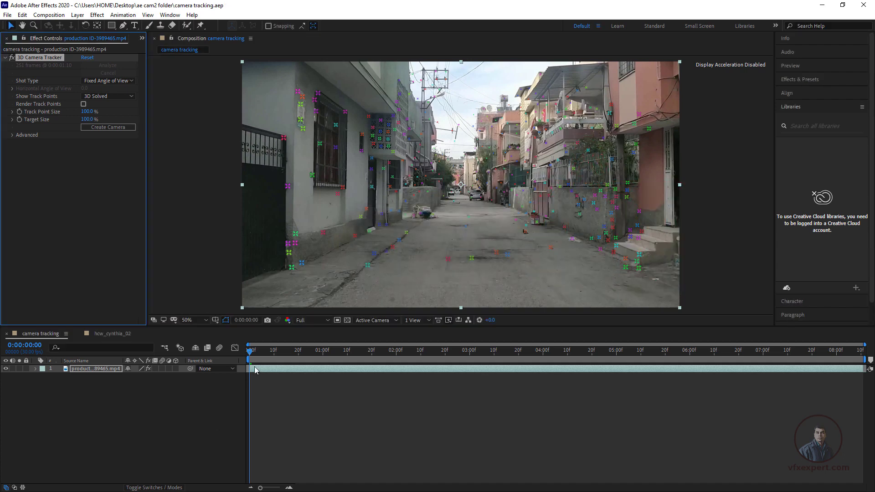
left_click_drag(254, 359, 415, 352)
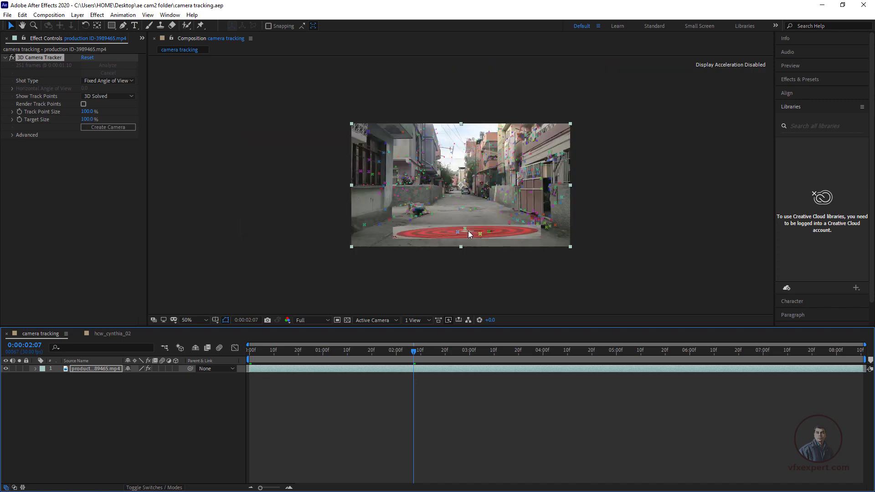
left_click(318, 350)
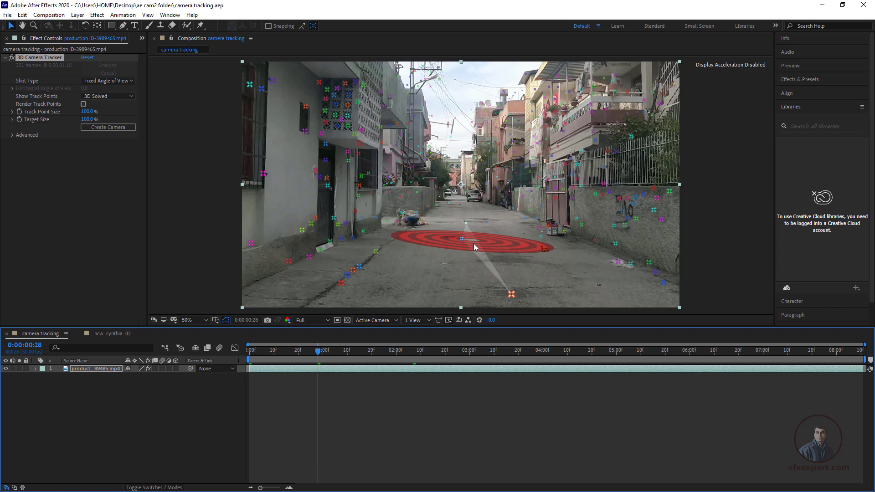
key("period")
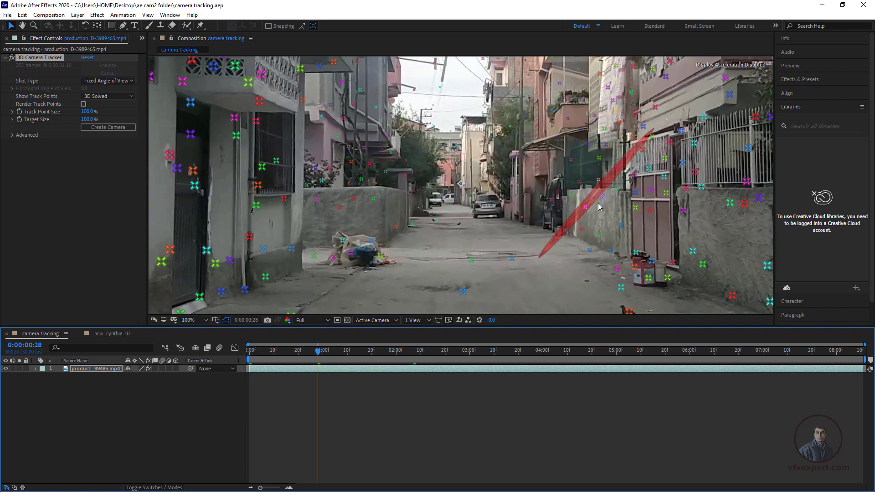
- Examine the track points on the patterned balcony wall and the neighbouring buildings up close
scroll(524, 217, "down", 4)
scroll(523, 214, "up", 2)
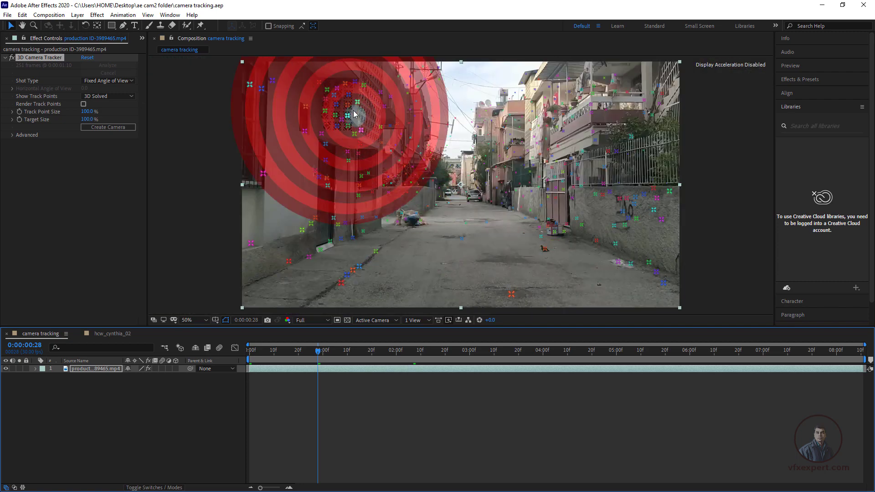
scroll(464, 187, "up", 2)
left_click_drag(373, 149, 510, 276)
left_click_drag(331, 133, 456, 227)
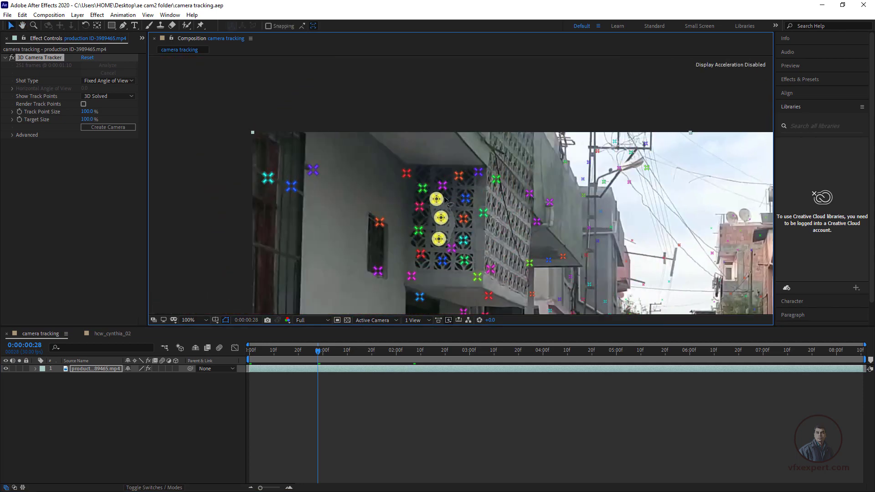
mouse_move(437, 199)
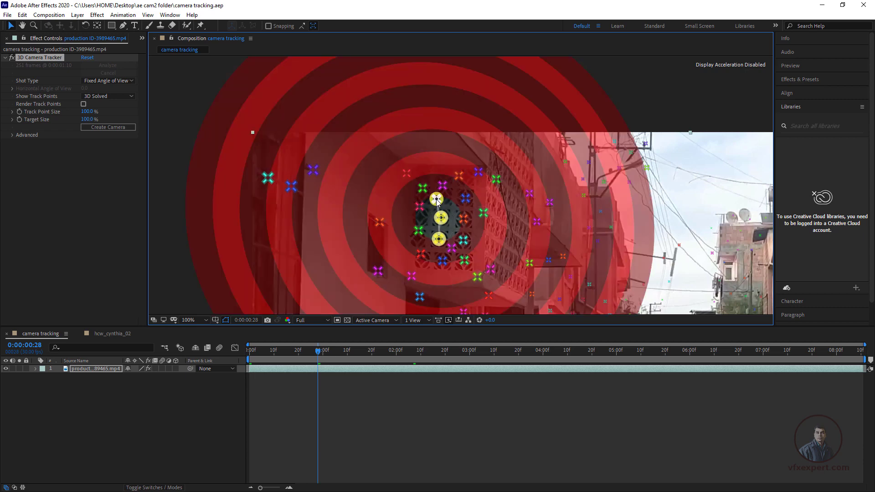
scroll(438, 202, "down", 3)
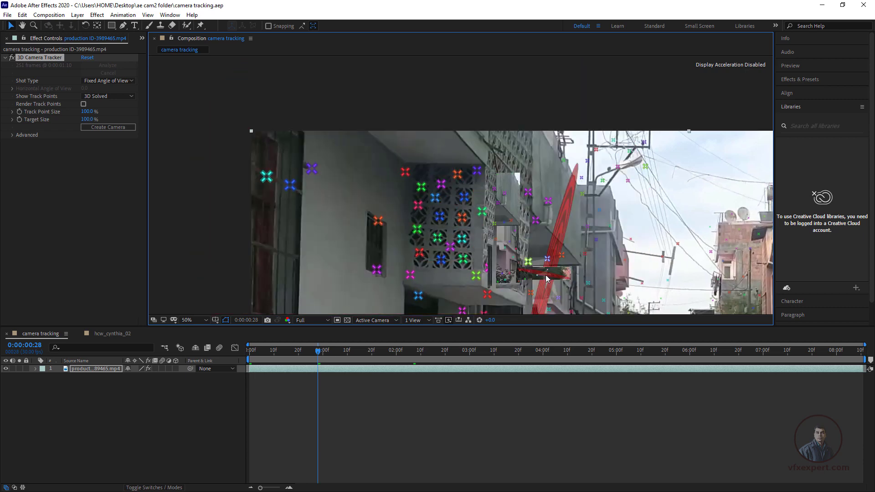
scroll(460, 257, "up", 1)
left_click_drag(476, 309, 472, 240)
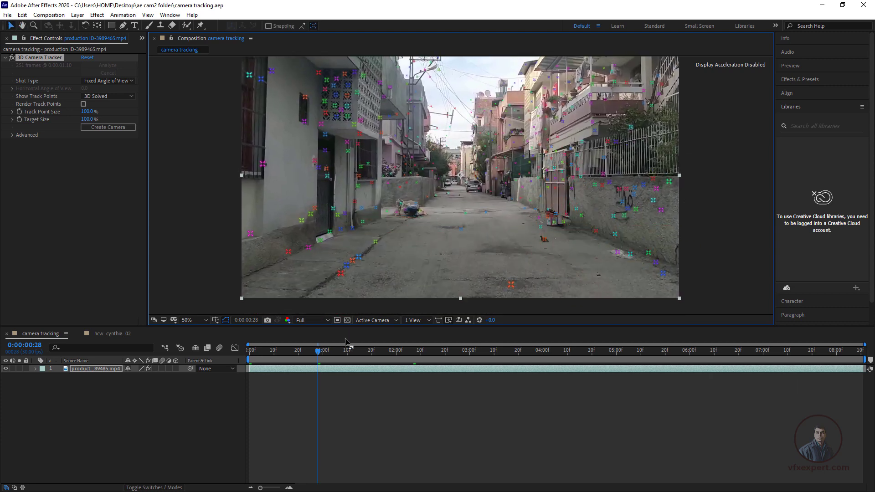
- At the first frame, create a text layer and camera from the track points lying flat on the road
left_click_drag(335, 360, 215, 347)
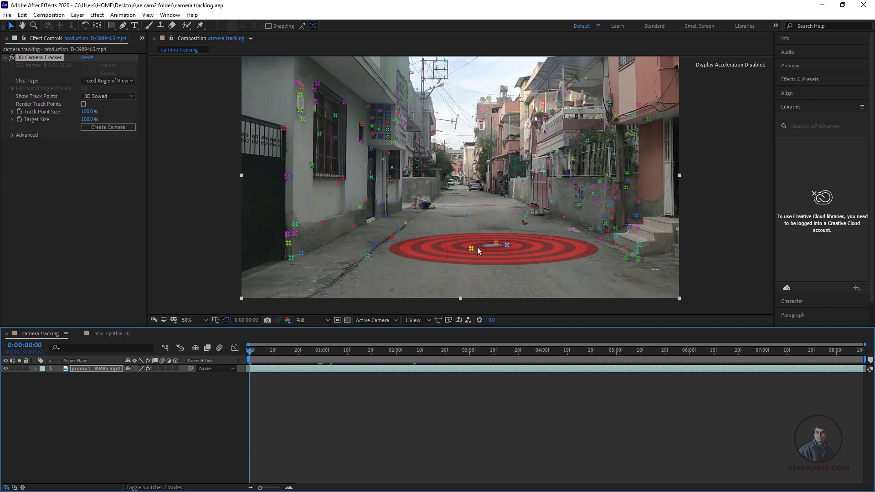
right_click(477, 247)
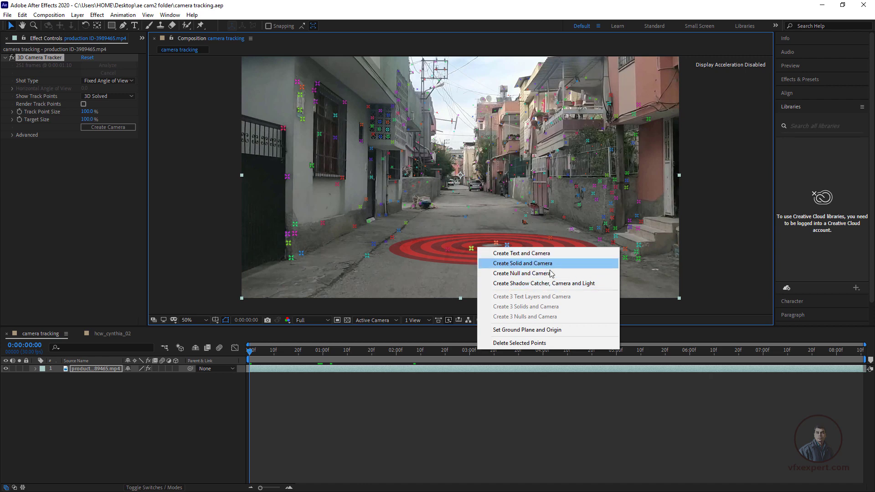
left_click(521, 254)
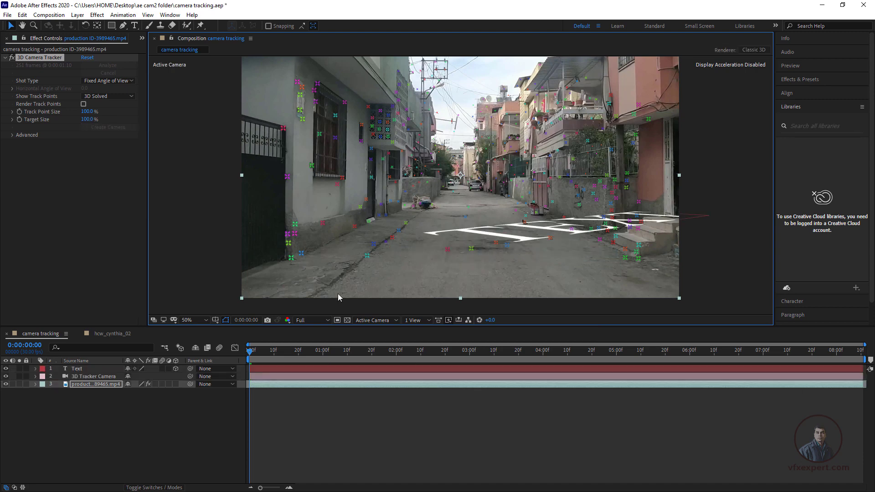
- Review the new 3D Tracker Camera and Text layers in the composition
left_click(100, 377)
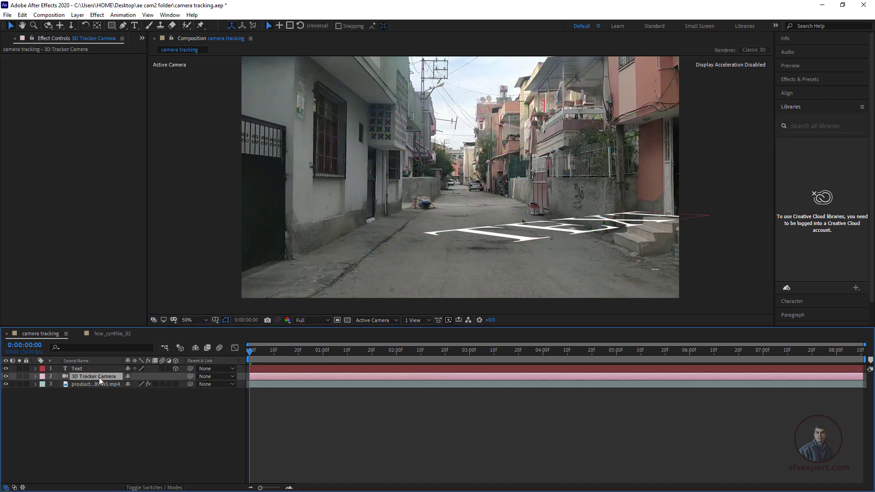
left_click(106, 383)
left_click(102, 377)
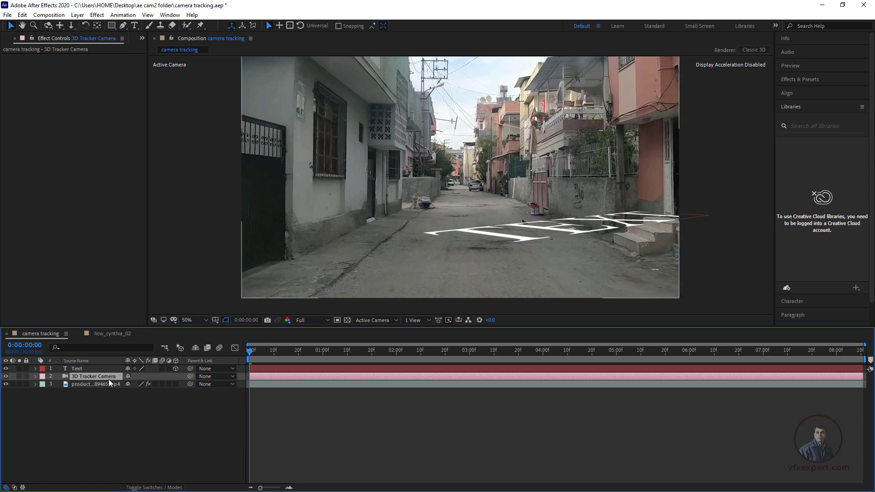
left_click(81, 368)
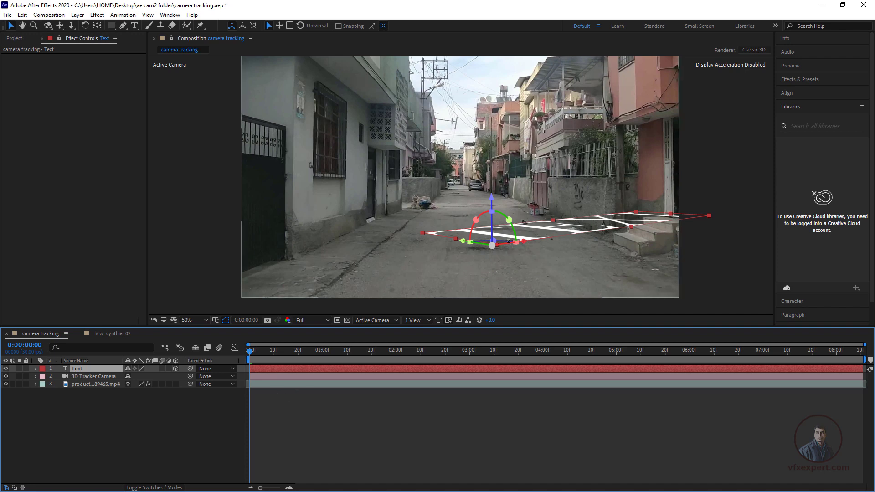
left_click(114, 406)
- Stand the text upright on the road with an X Rotation of 90° and a Y Rotation of 26°
left_click(97, 368)
key("r")
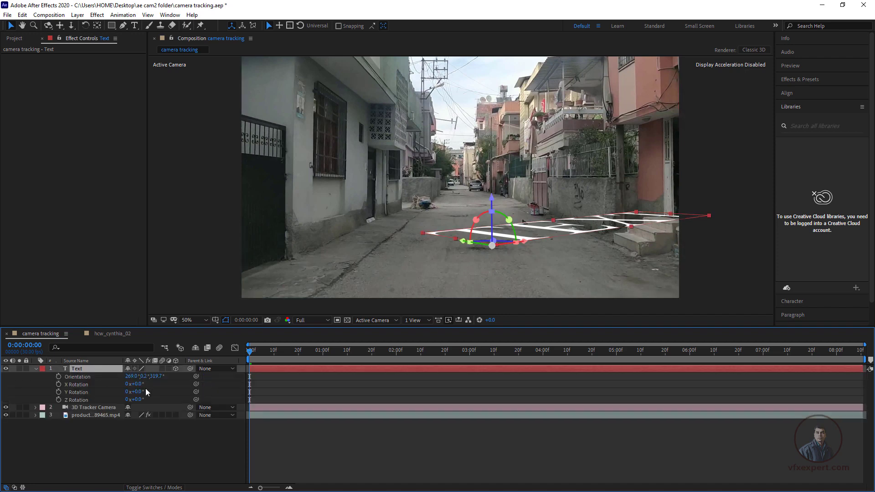
mouse_move(137, 385)
left_mouse_down()
mouse_move(155, 384)
mouse_move(137, 385)
mouse_move(145, 402)
mouse_move(150, 392)
left_mouse_up()
left_click(137, 385)
type("90")
key("Return")
key("ctrl+z")
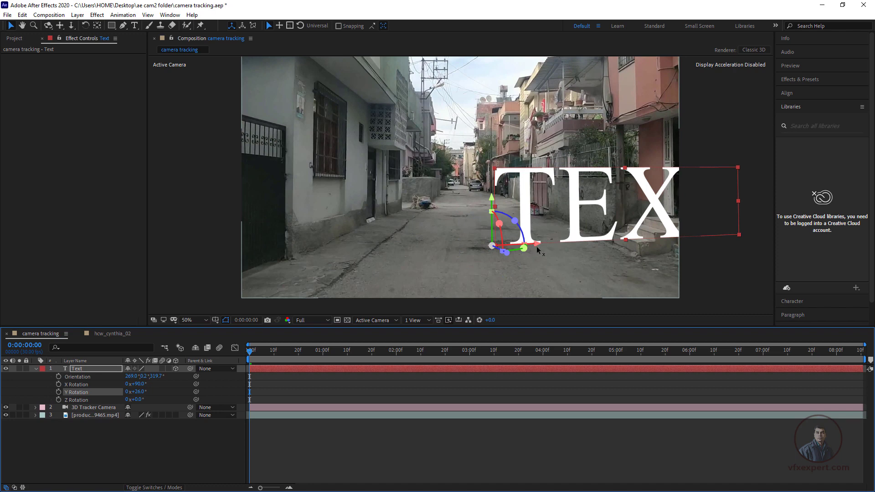
- Position the text across the middle of the street, adjusting its Y Rotation and setting its scale to 382%
left_click_drag(537, 247, 373, 238)
left_click_drag(138, 392, 121, 376)
key("s")
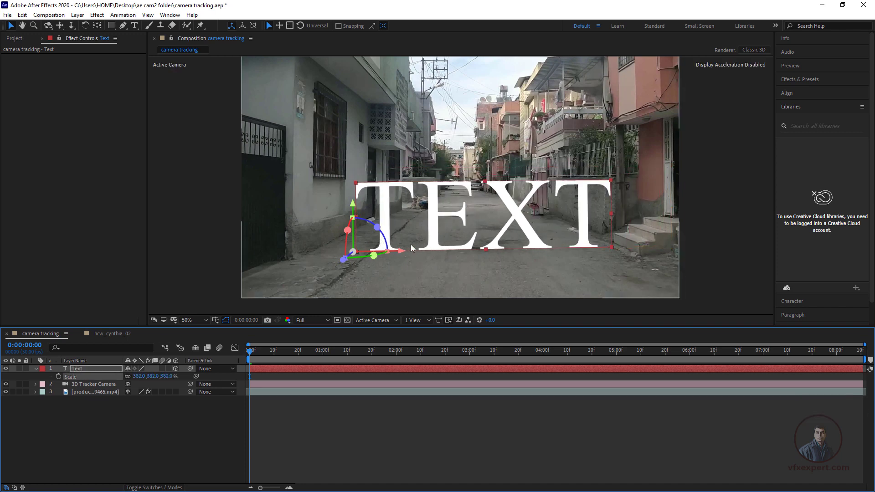
left_click_drag(401, 254, 417, 256)
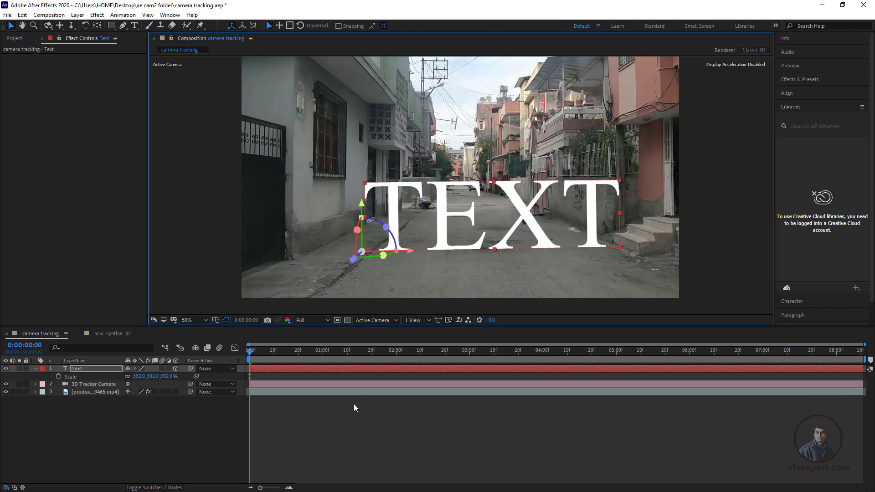
- Preview the opening seconds of the composition to check that the text stays locked to the road
left_click(291, 376)
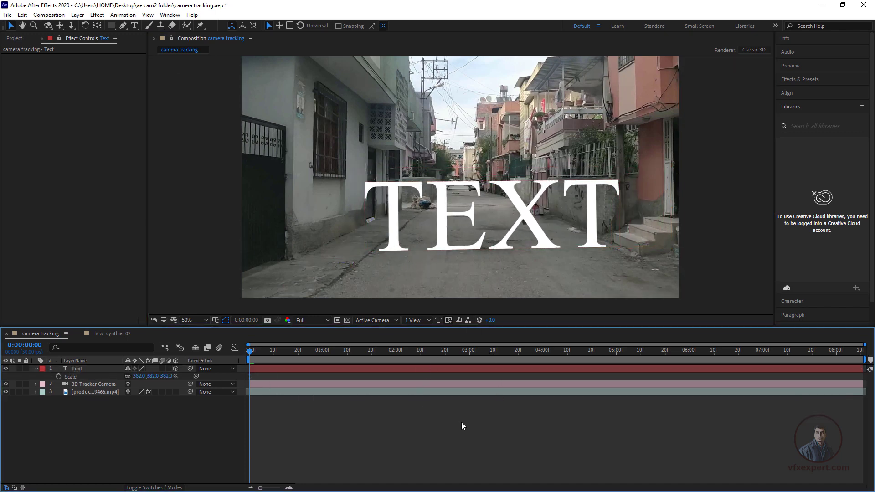
key("space")
key("space")
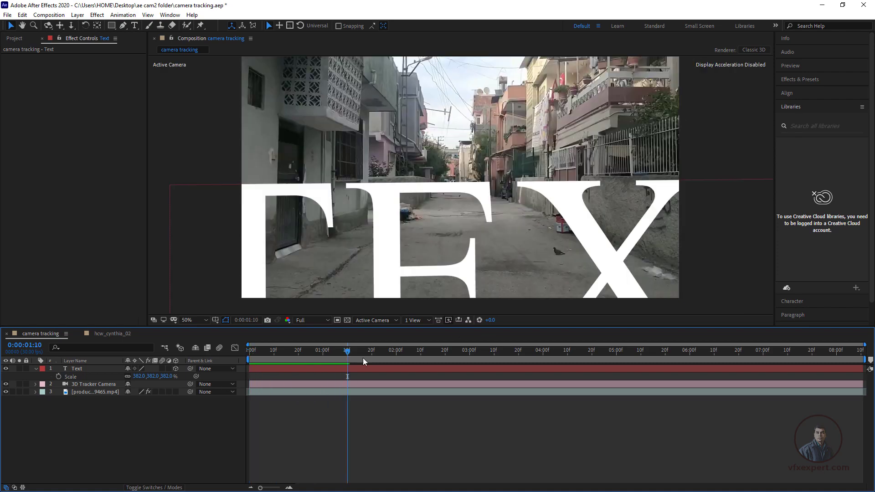
left_click(275, 363)
left_click_drag(275, 363, 396, 357)
key("Home")
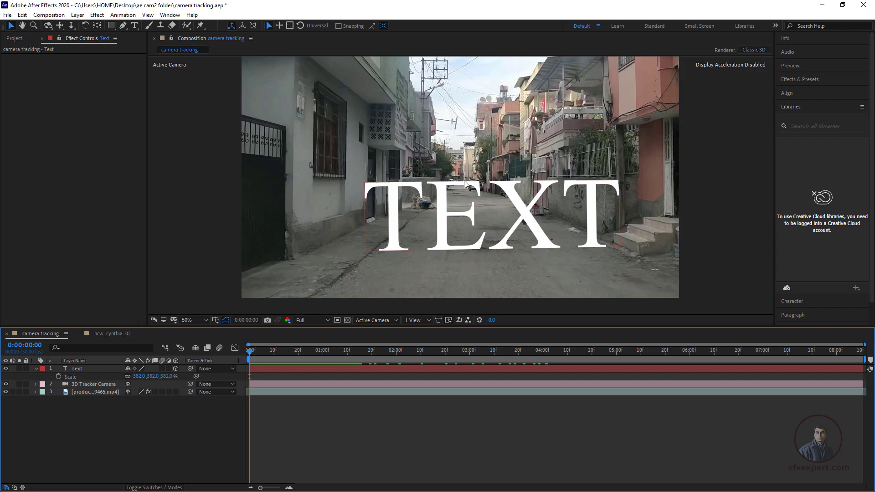
key("space")
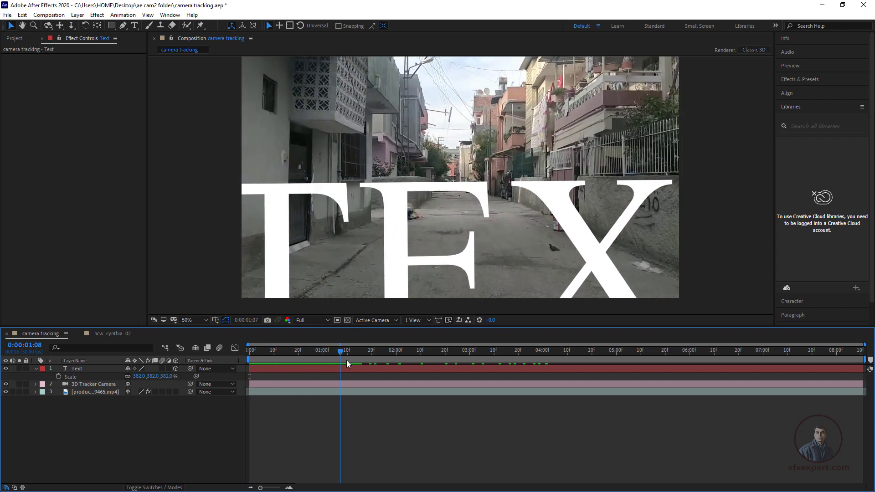
key("space")
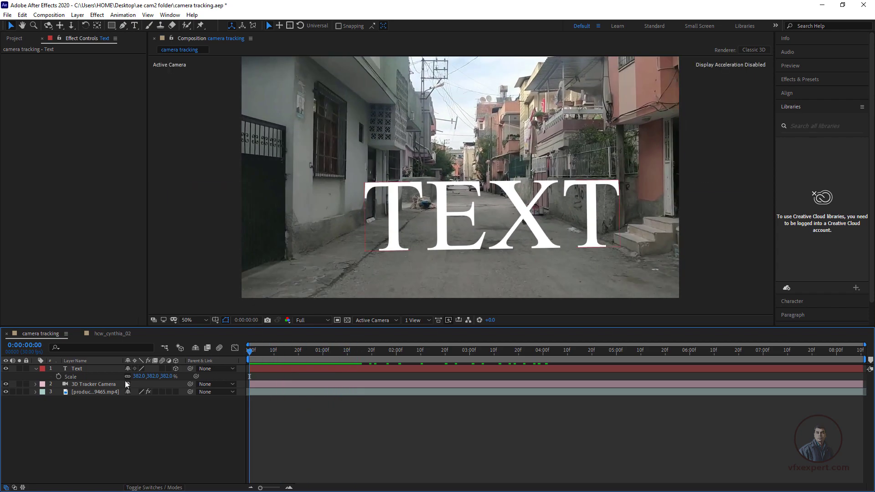
- Hide the Text layer and create a null from the camera tracker's points on the road in the middle of the street
left_click(6, 368)
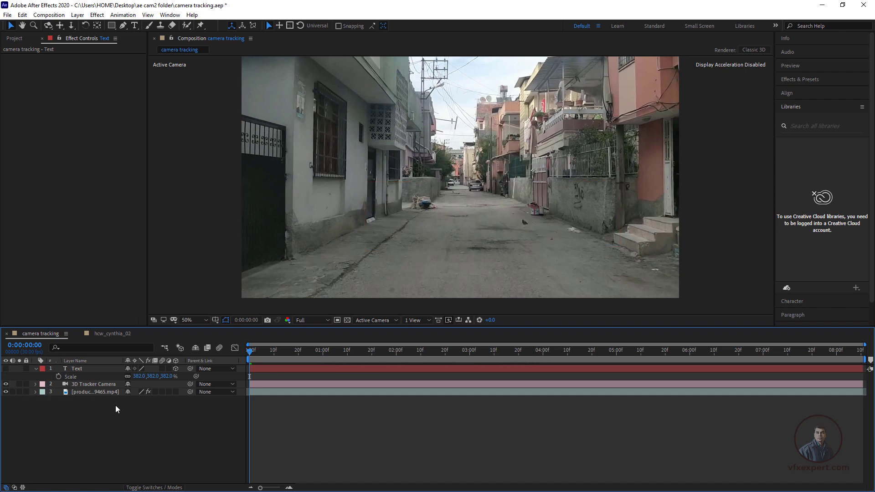
left_click(93, 392)
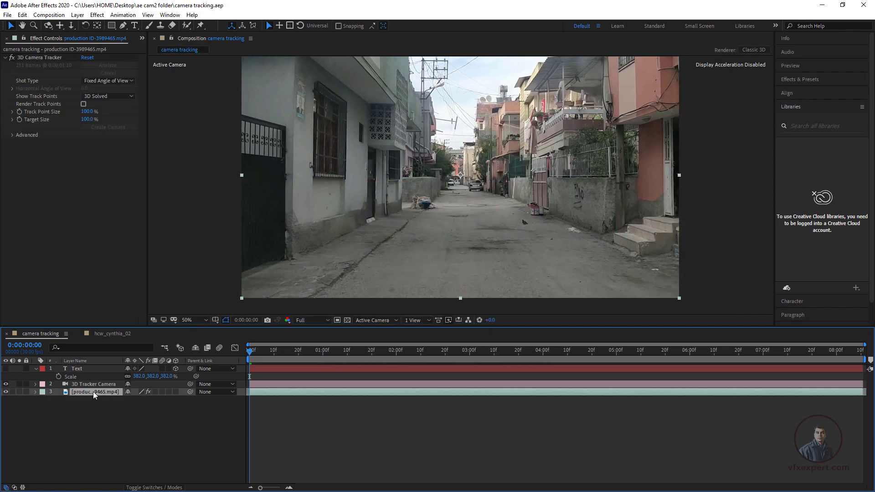
left_click(48, 56)
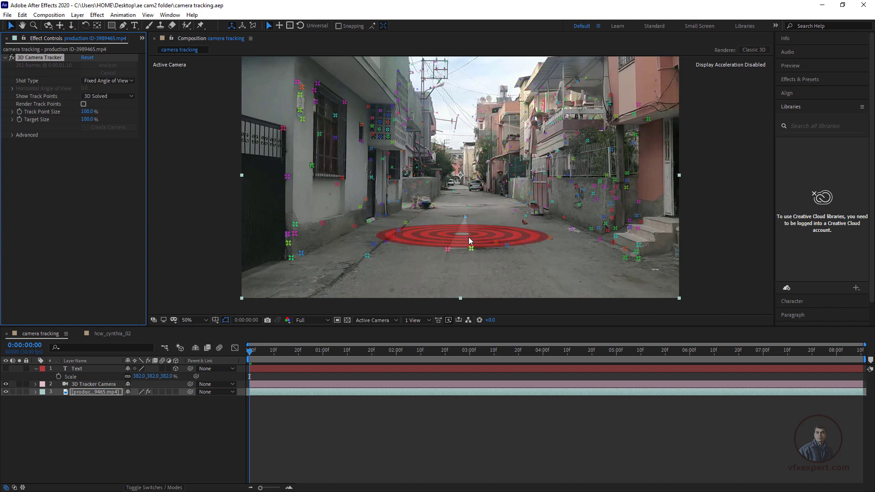
right_click(469, 237)
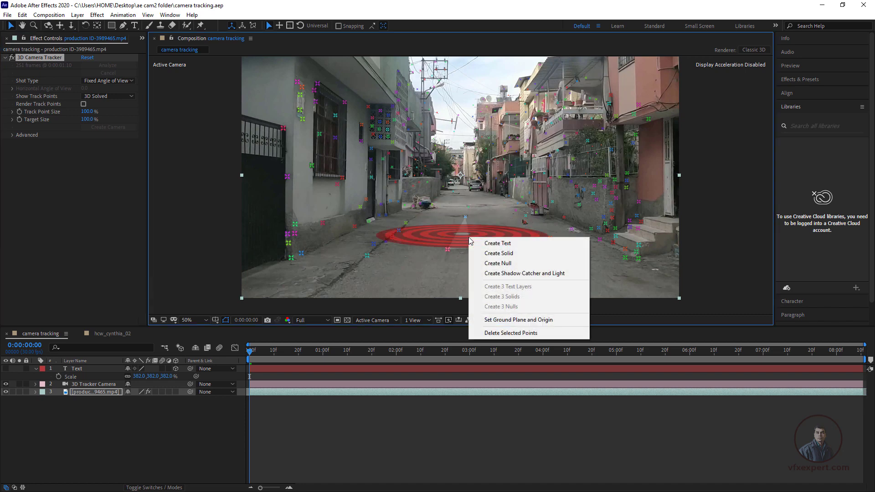
left_click(511, 263)
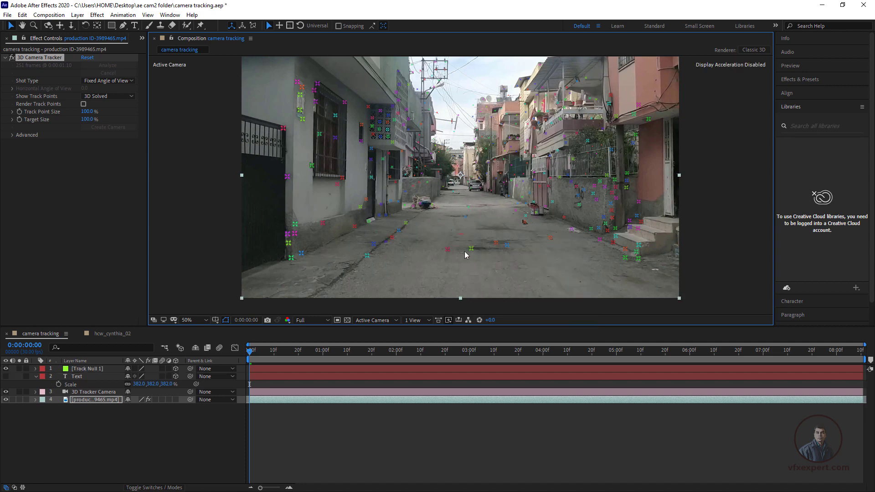
- Create three more track nulls from other 3D Camera Tracker points, including one on the street at 0:00:03:01
left_click(99, 369)
left_click(282, 419)
left_click(281, 399)
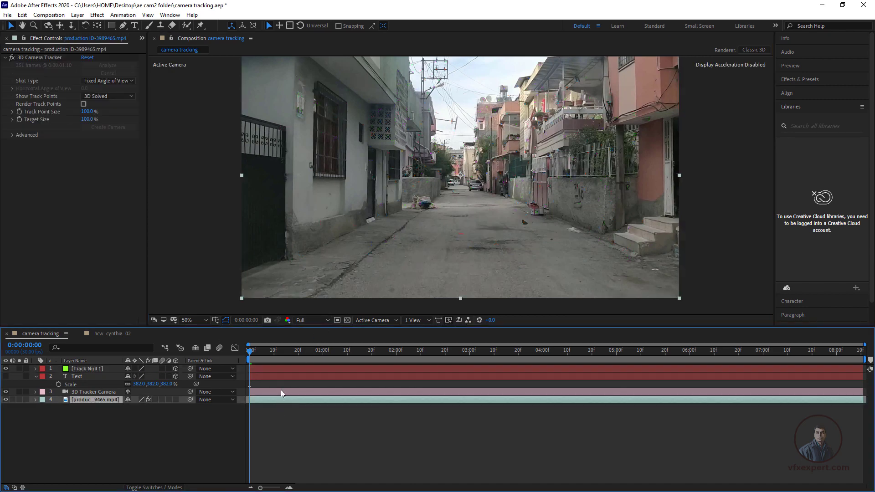
left_click(54, 57)
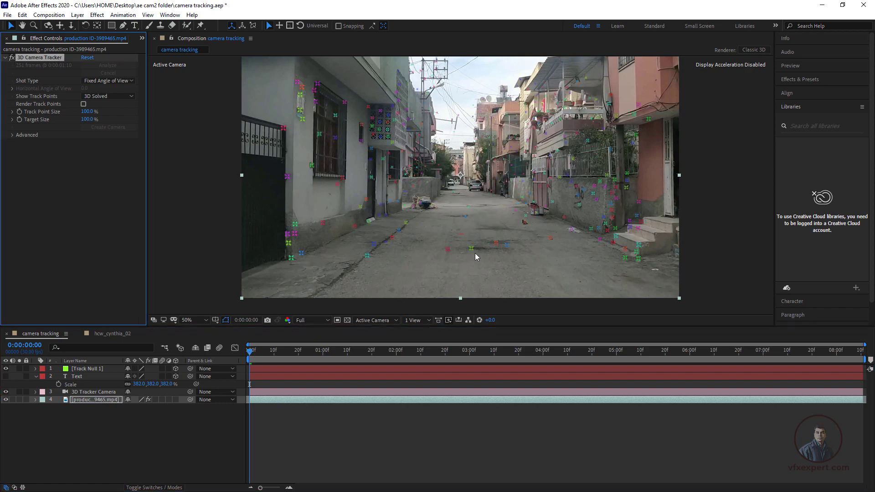
left_click_drag(252, 361, 498, 365)
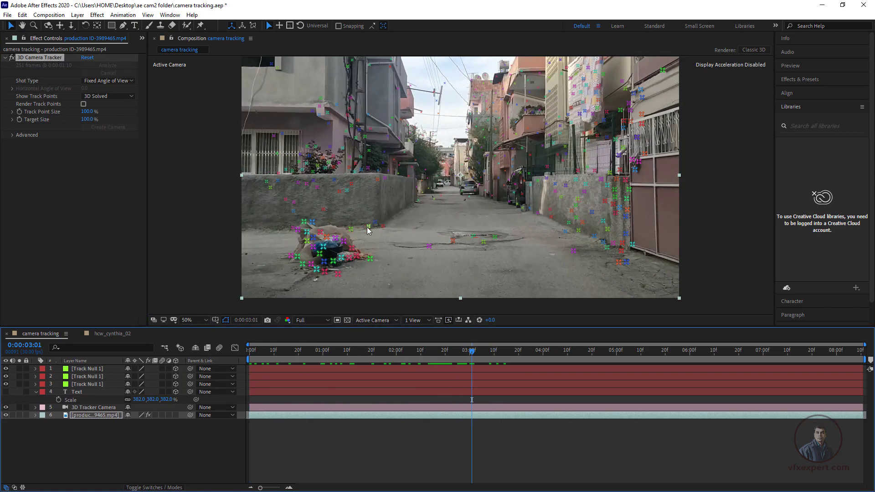
right_click(368, 228)
left_click(380, 252)
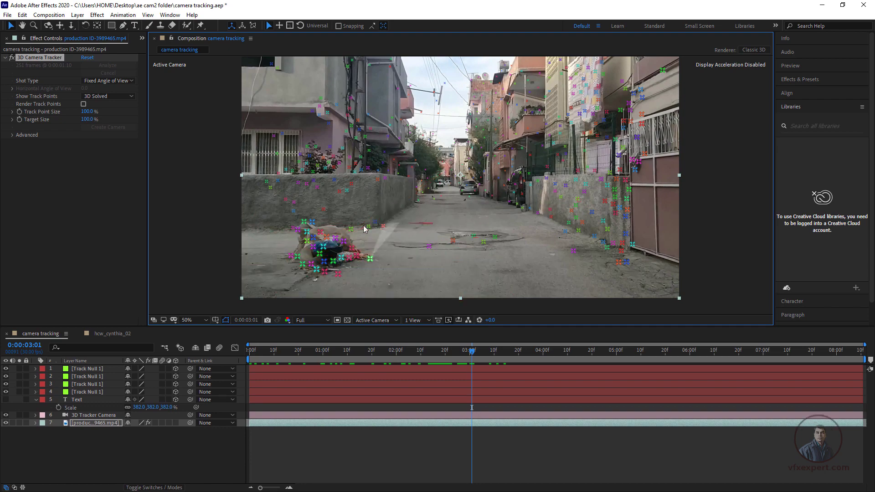
- Return to the first frame and check where the first track null sits on the road
left_click(101, 374)
left_click_drag(467, 355, 191, 376)
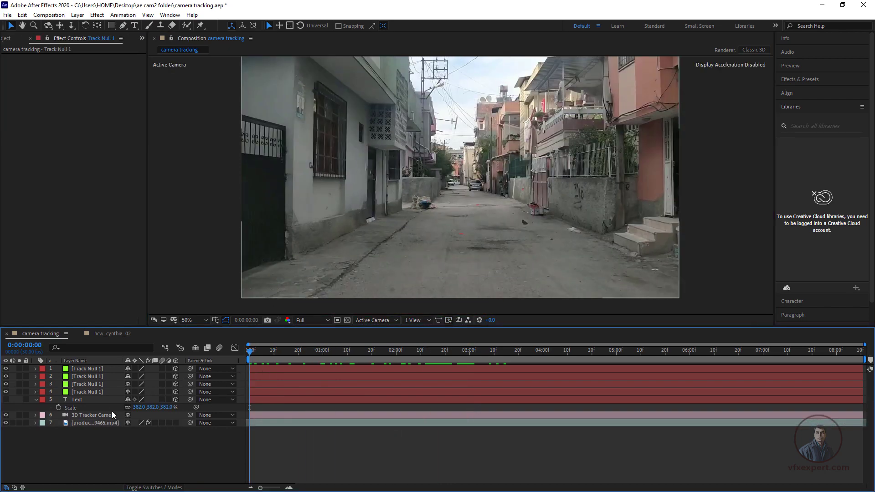
left_click(95, 392)
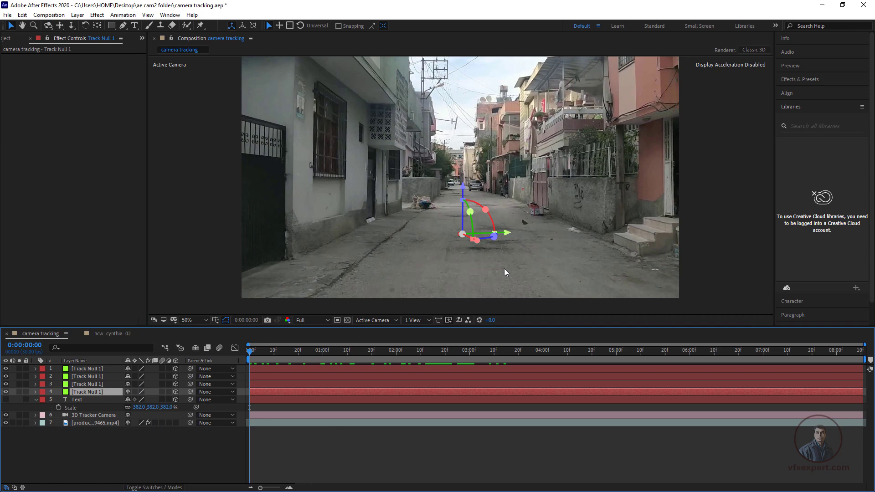
left_click(389, 450)
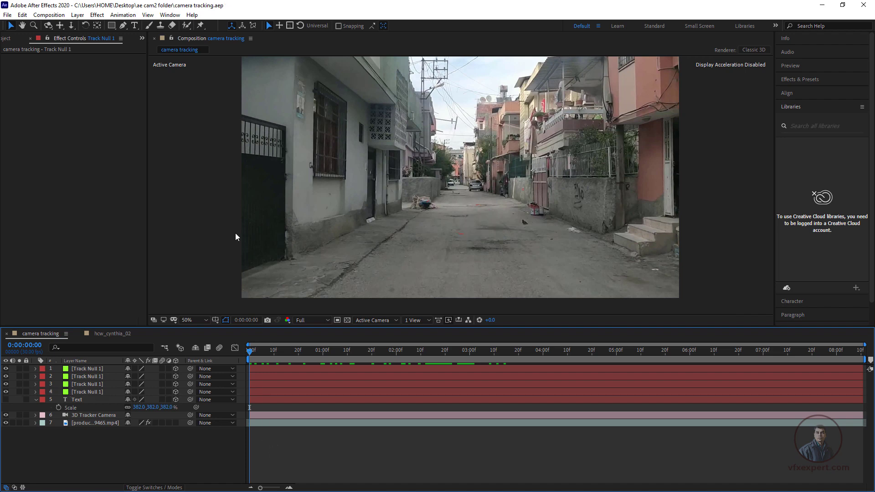
- Create a two-line text layer reading "CAMER TRACKING" over the road and hide the layer
left_click(134, 25)
left_click(429, 253)
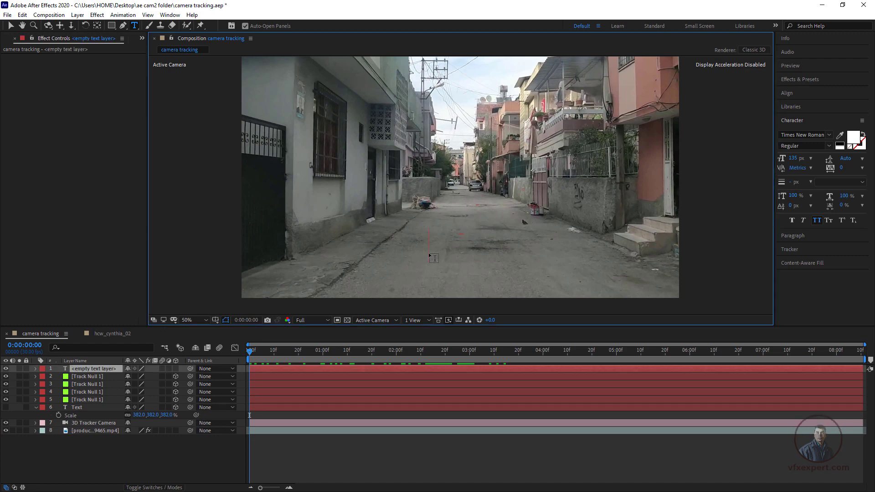
type("Camer")
key("Return")
type("tRACKING")
left_click(11, 25)
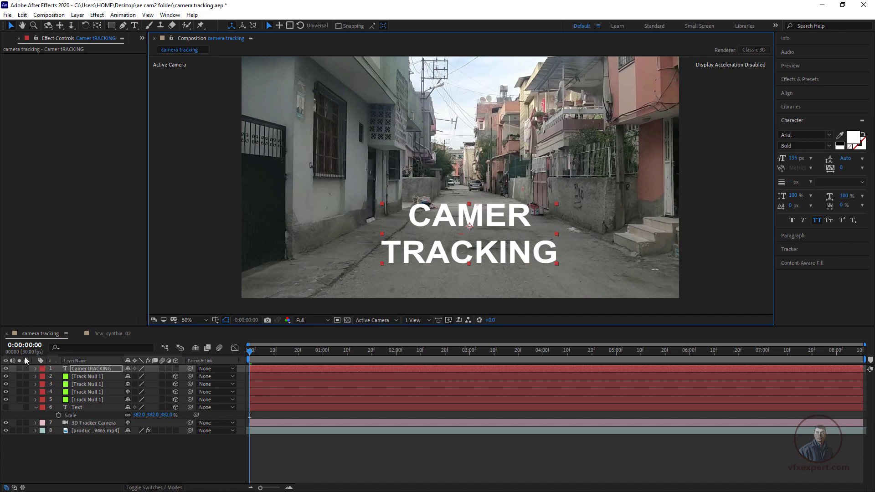
left_click(6, 369)
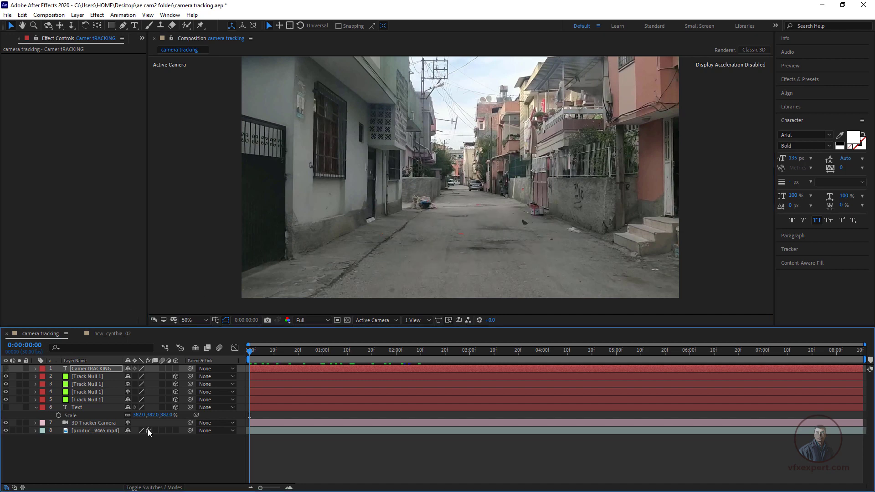
- Add a dark gray solid to the composition and apply the Video Copilot Element effect to it
right_click(256, 446)
mouse_move(278, 346)
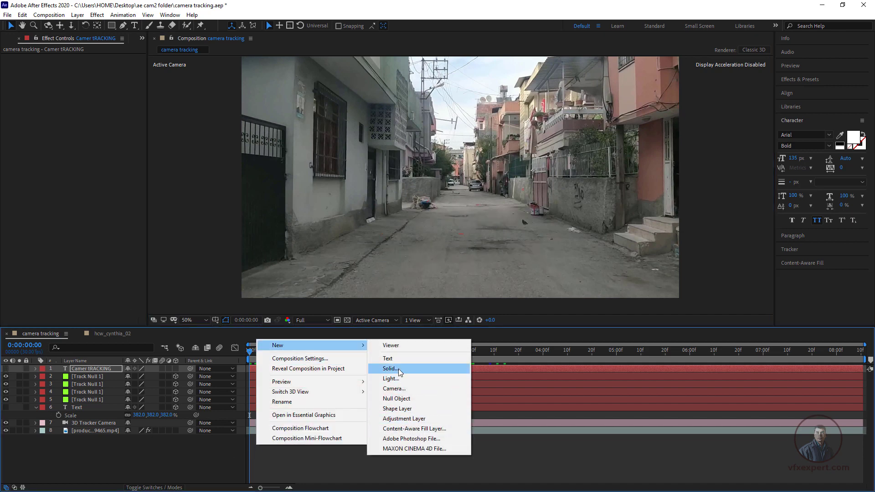
left_click(389, 369)
left_click(468, 319)
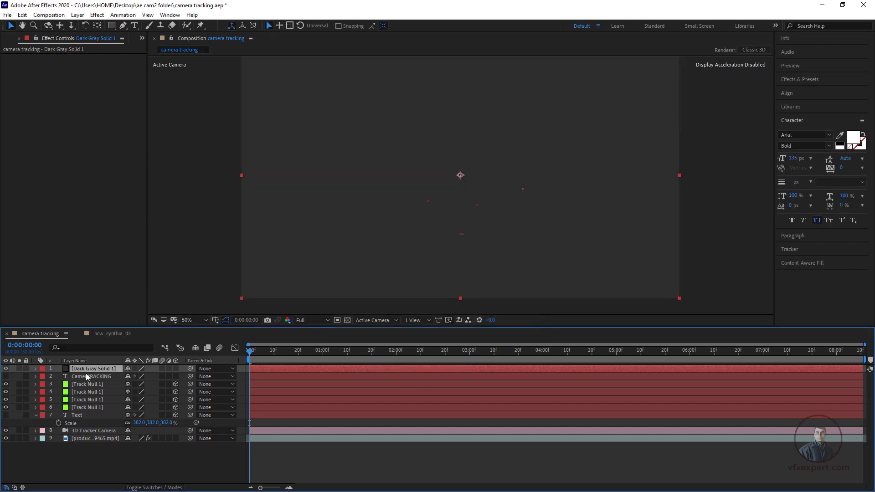
left_click(98, 15)
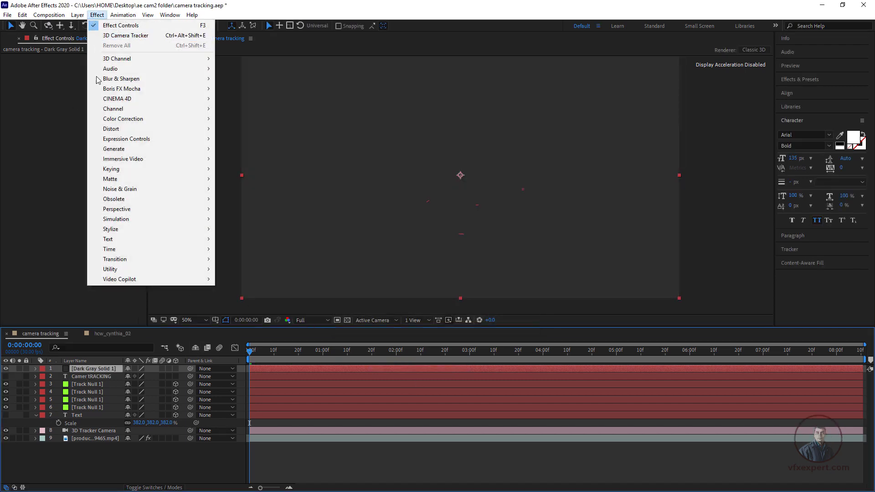
mouse_move(135, 280)
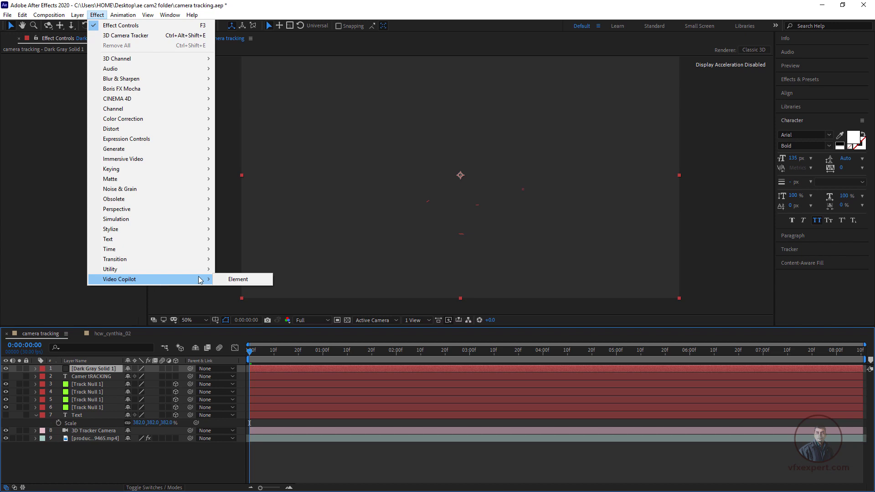
left_click(238, 279)
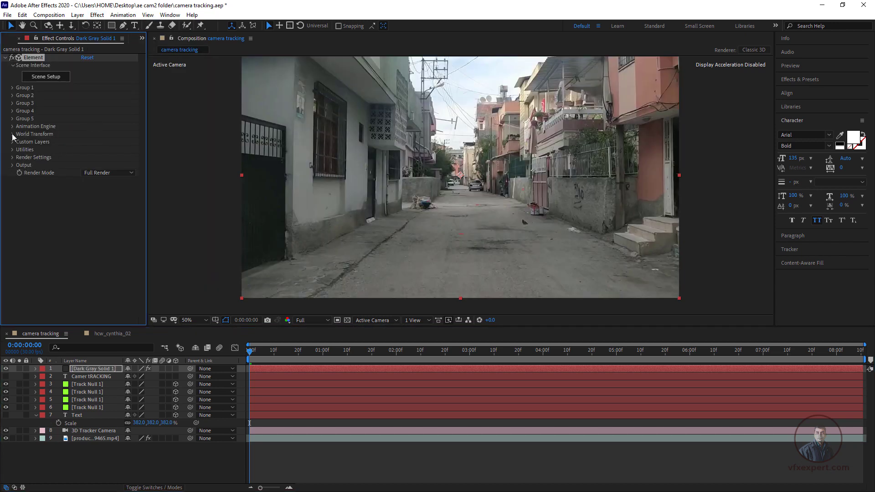
- Assign the Camer tRACKING text layer as Path Layer 1 in Element's Custom Text and Masks
left_click(12, 142)
left_click(21, 150)
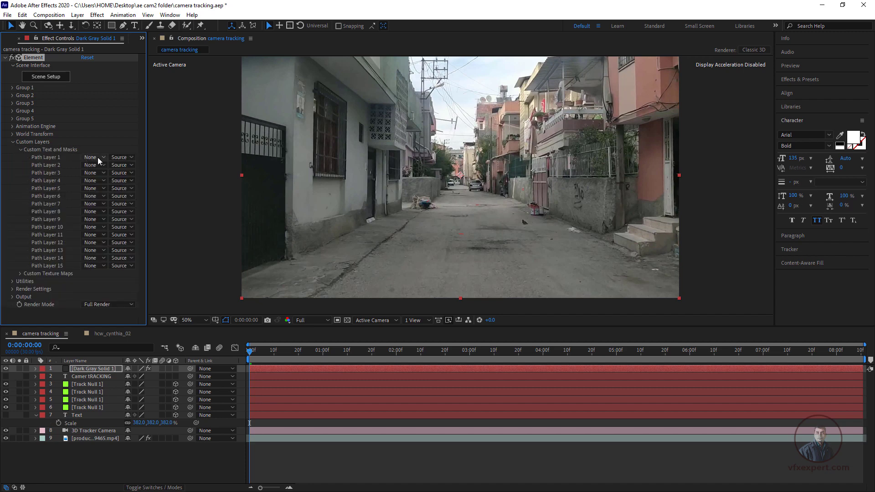
left_click(96, 158)
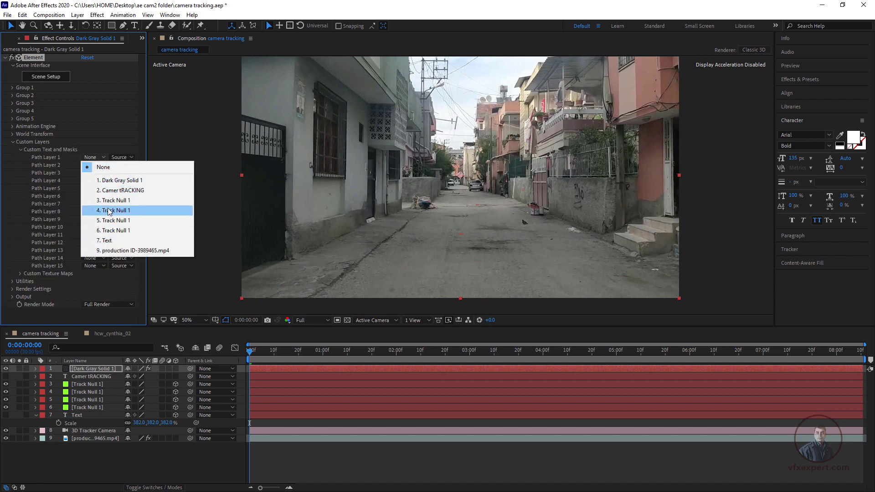
left_click(126, 194)
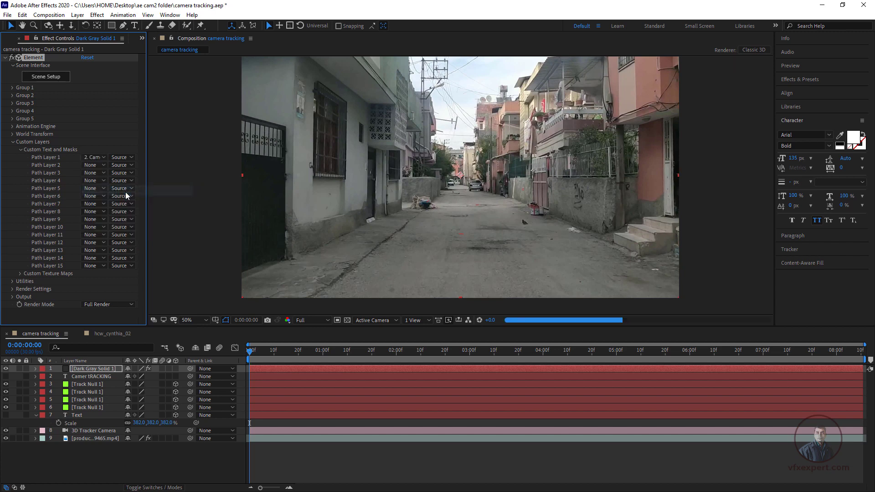
left_click(21, 150)
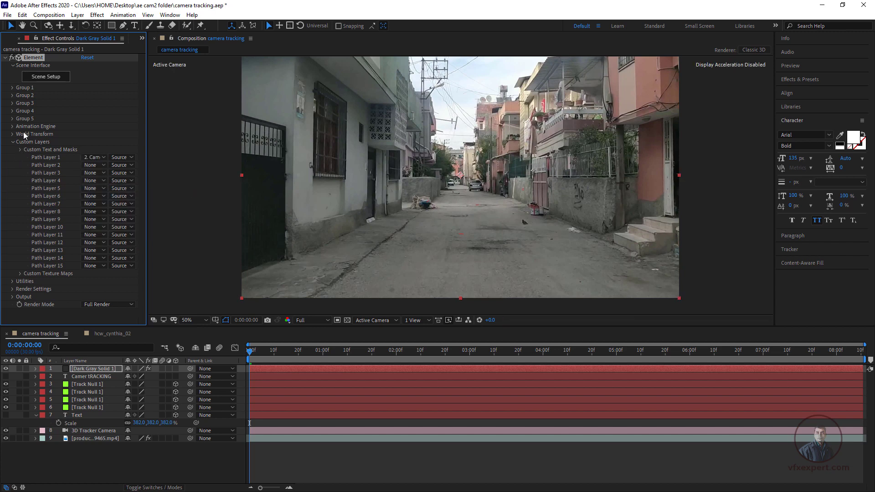
- Open Element's Scene Setup, extrude the custom text path into a 3D model and inspect it at an angle
left_click(46, 77)
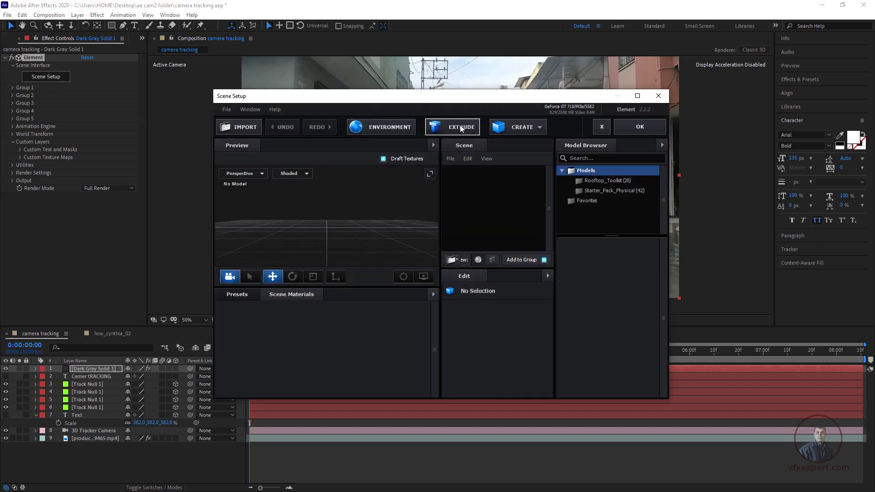
left_click(461, 125)
left_click_drag(262, 229, 371, 212)
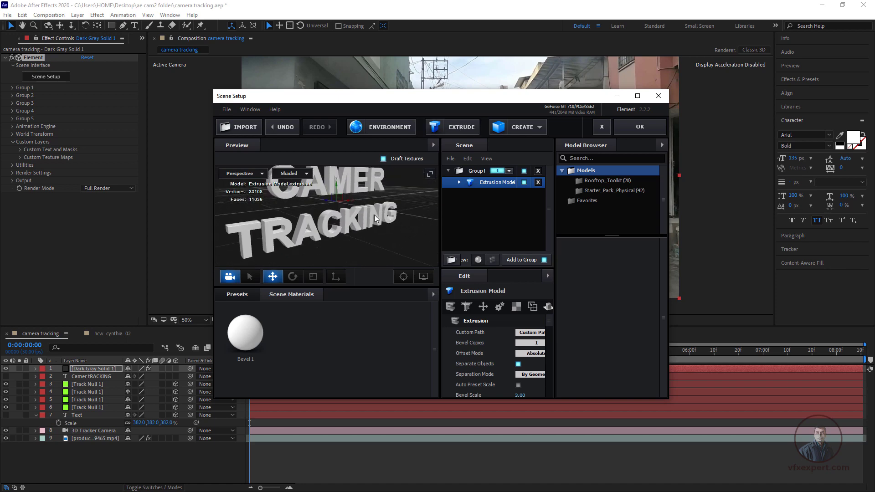
- Apply the metal_brushed_grunge material from the Pro_Shaders_2 Metal presets to the extruded text
left_click(238, 294)
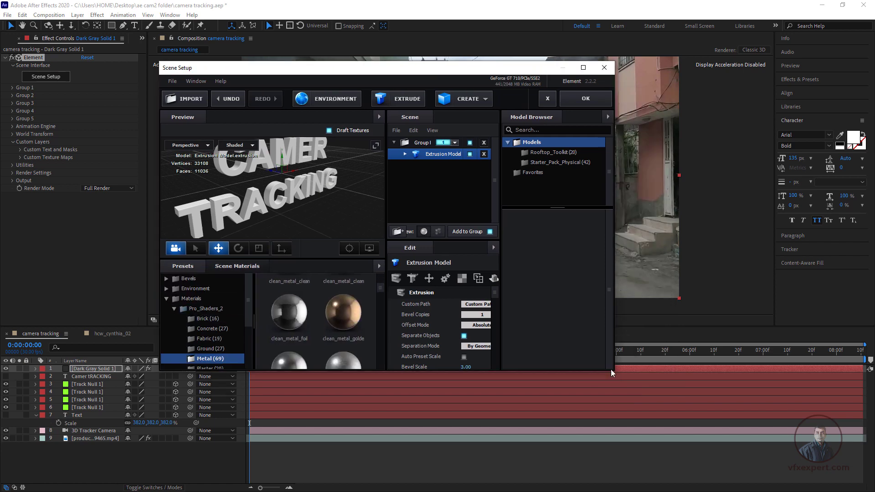
scroll(345, 324, "down", 3)
scroll(422, 353, "down", 5)
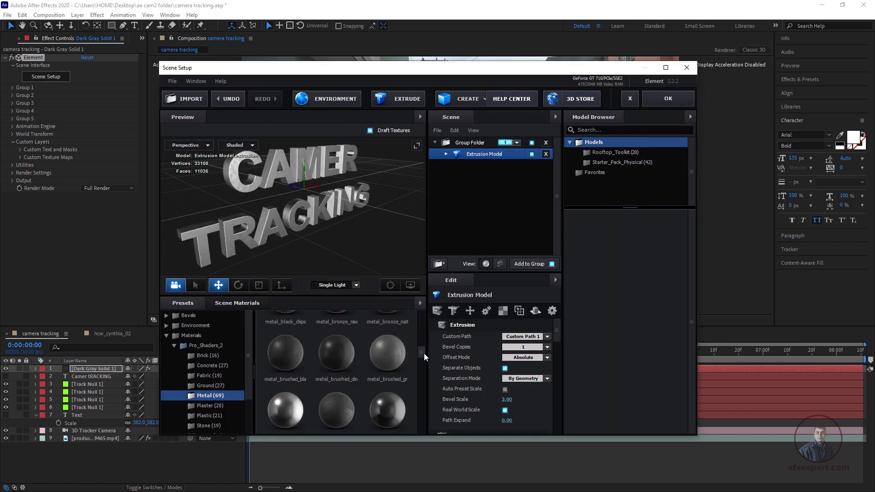
left_click(445, 154)
left_click(493, 166)
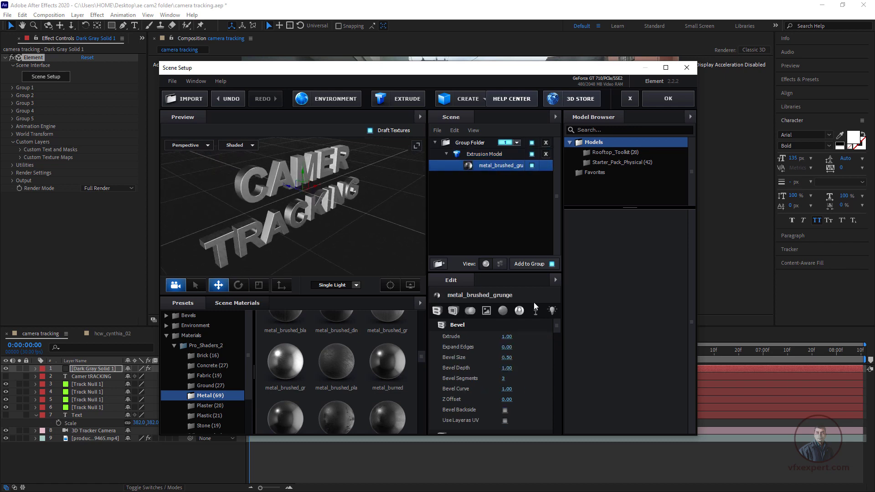
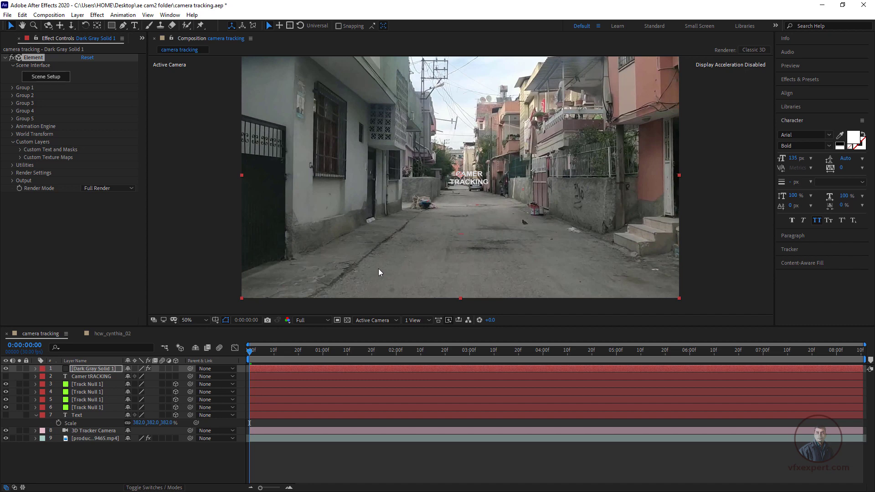
- Reveal the position of the lowest Track Null 1 and create a Group 1 null from the Element effect on Dark Gray Solid 1
left_click(100, 408)
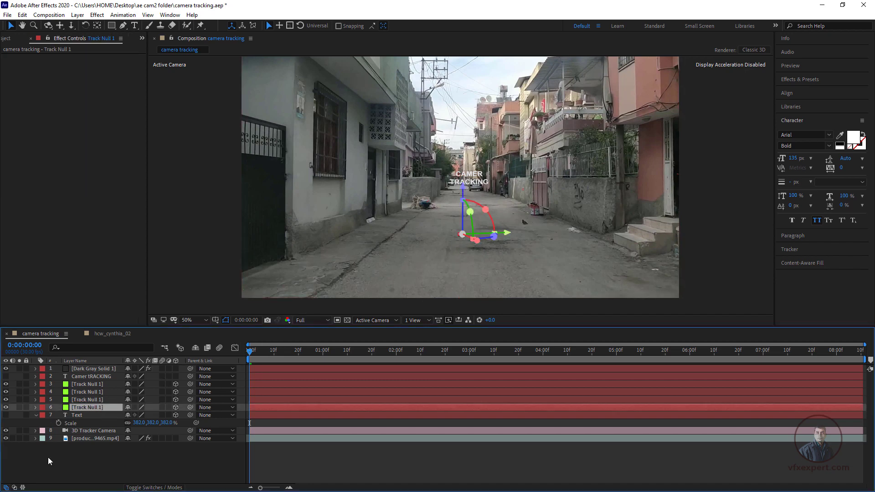
key("p")
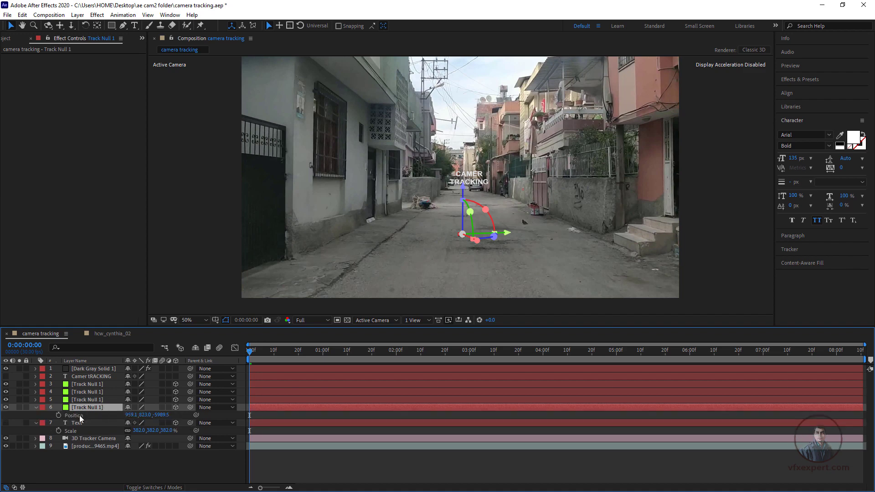
left_click(95, 368)
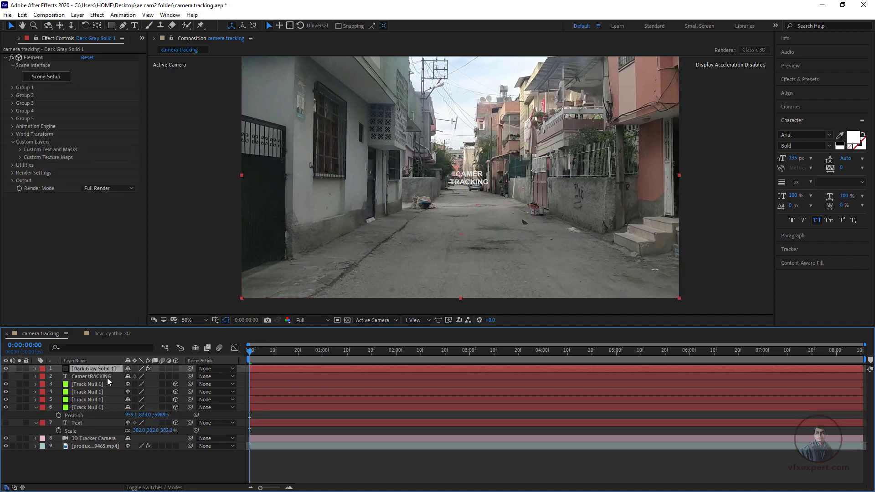
left_click(13, 88)
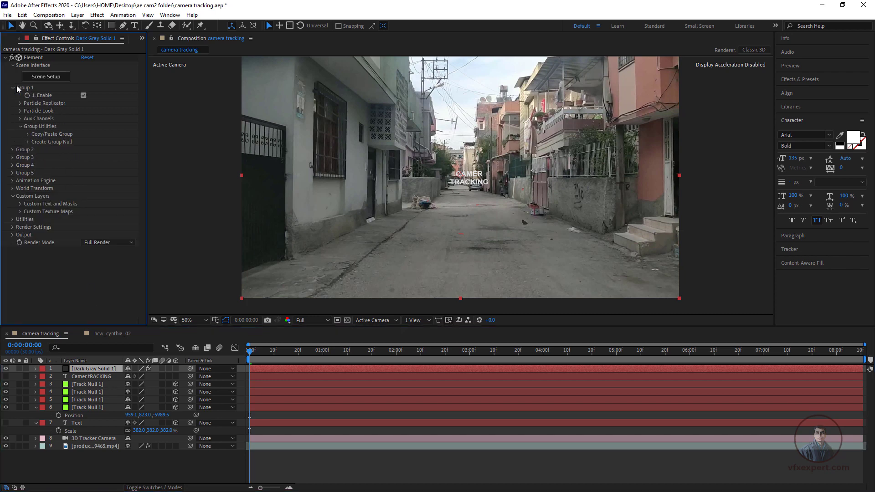
left_click(28, 142)
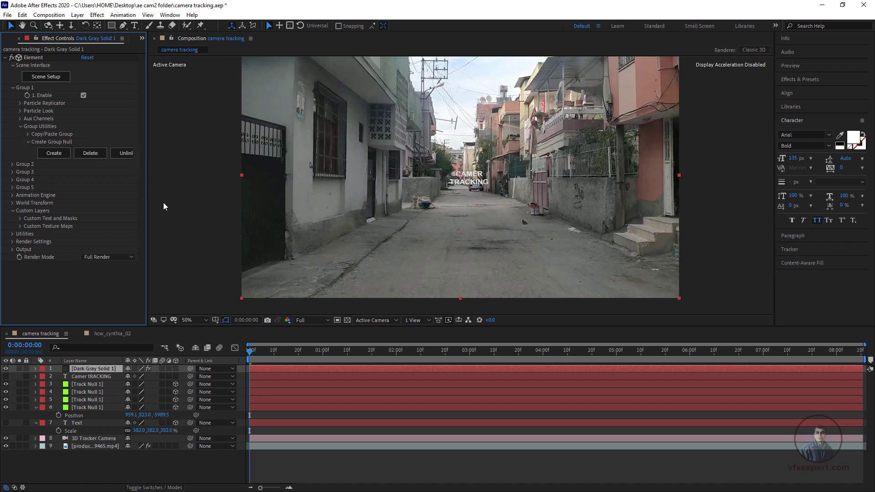
left_click(57, 154)
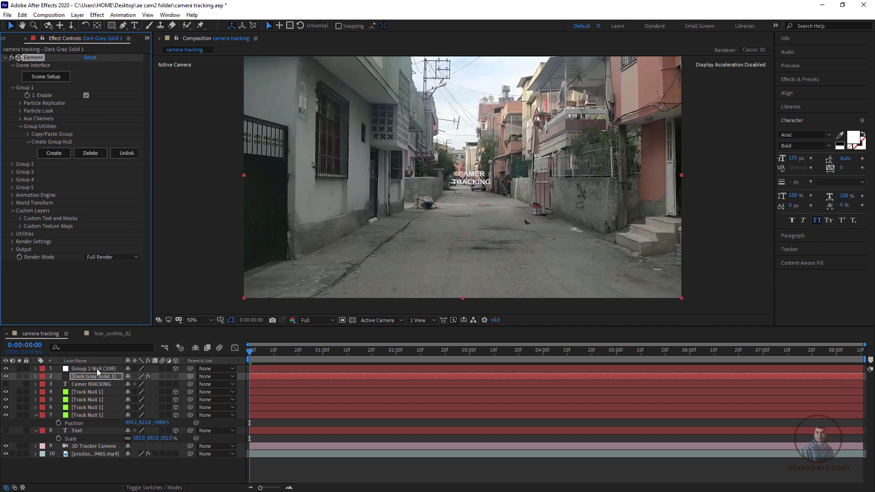
- Parent the Group 1 null to the Track Null 1 in layer 7
left_click(97, 369)
left_click(100, 375)
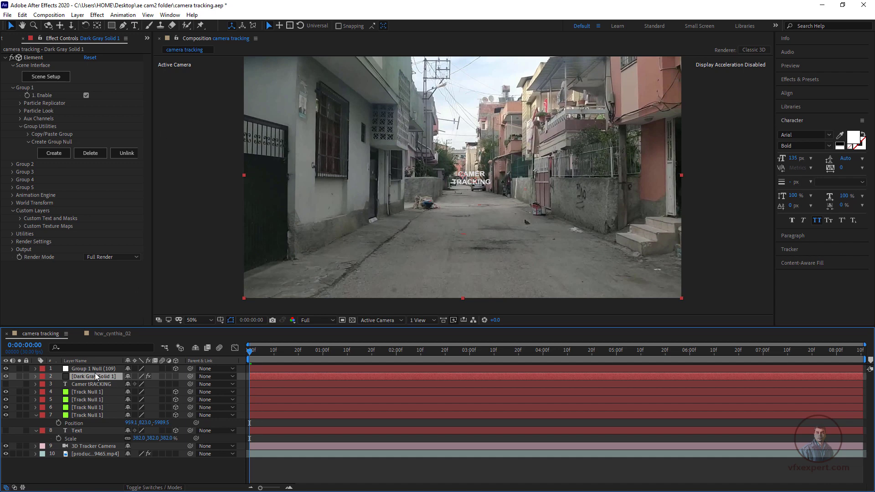
left_click(93, 370)
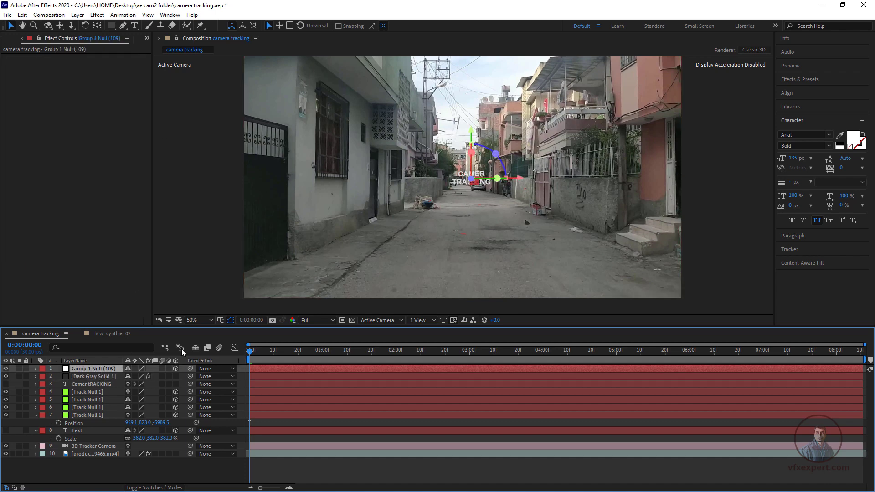
left_click(99, 392)
left_click(99, 415)
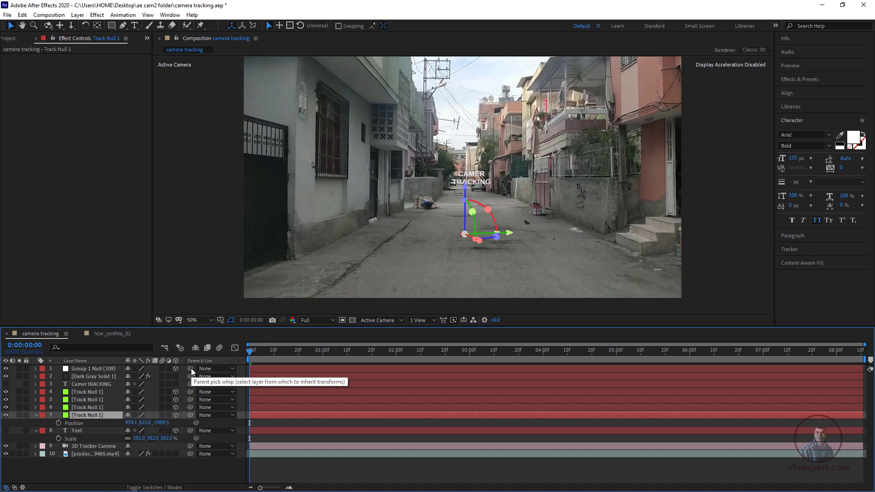
left_click_drag(190, 368, 95, 415)
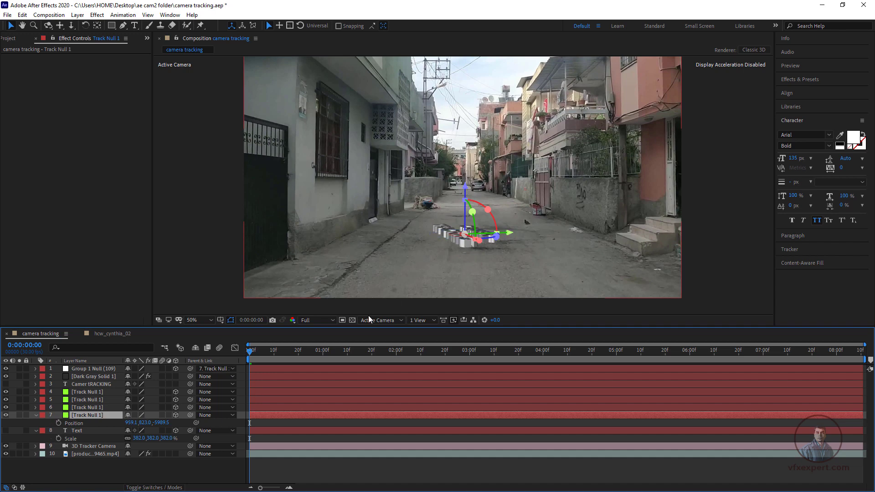
- Scale the Group 1 null up to 186%
left_click(108, 368)
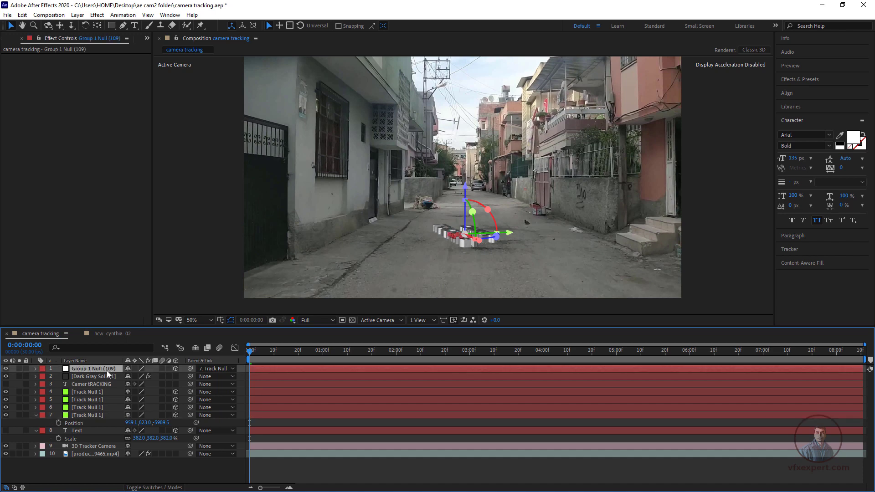
key("s")
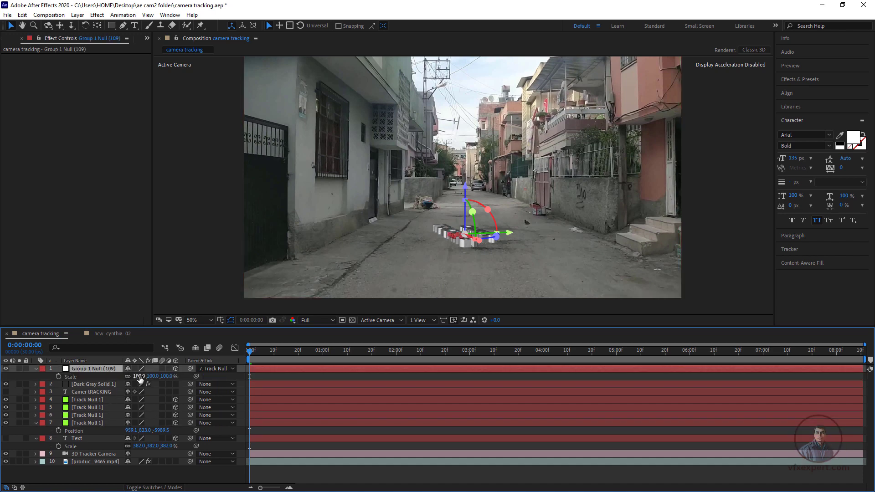
mouse_move(151, 378)
left_mouse_down()
mouse_move(179, 369)
mouse_move(157, 373)
left_mouse_up()
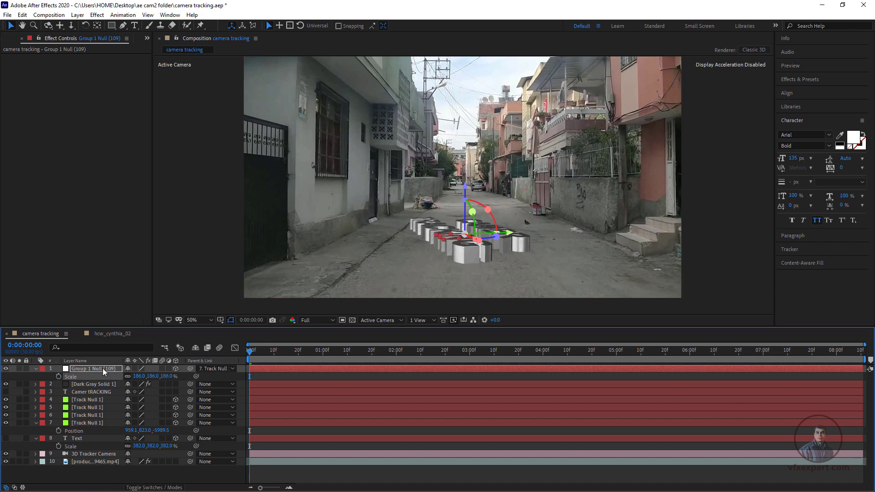
- Set the Group 1 null's X rotation to 90° and Y rotation to -73°, and raise the upright text above the road
key("r")
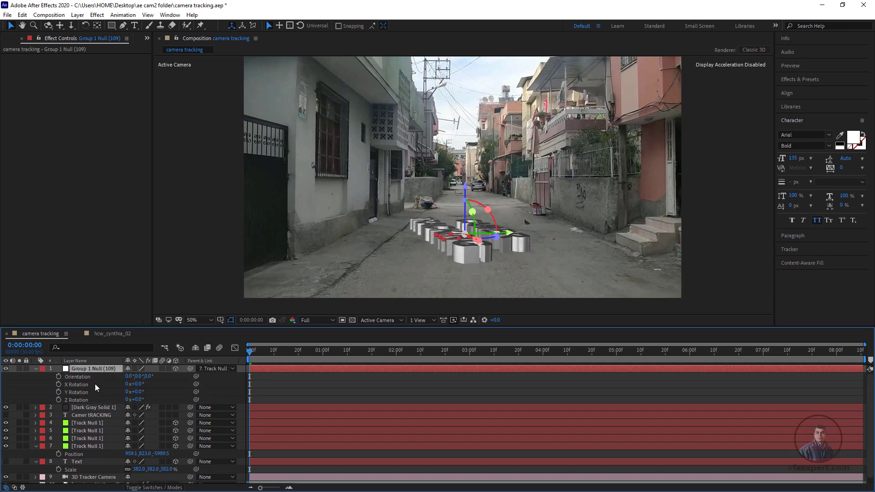
left_click(137, 384)
type("90")
key("Return")
left_click(137, 385)
key("Tab")
type("-60")
key("Return")
left_click_drag(114, 395, 108, 395)
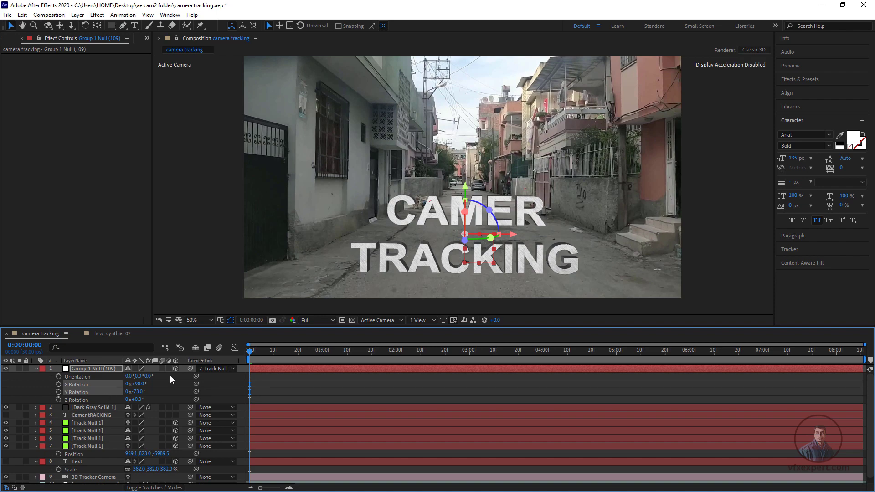
left_click_drag(466, 181, 477, 132)
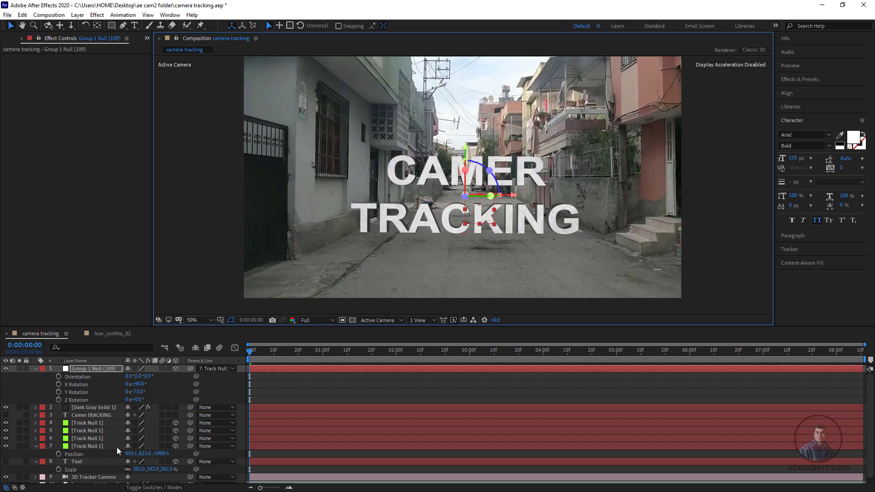
- Set the Extrusion Model's alignment to Bottom in Element's Scene Setup and apply the scene change
left_click(94, 408)
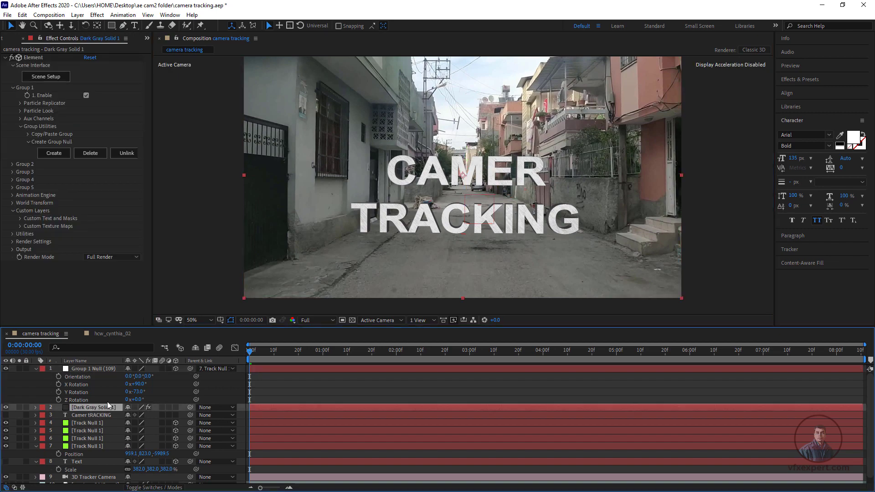
left_click(63, 79)
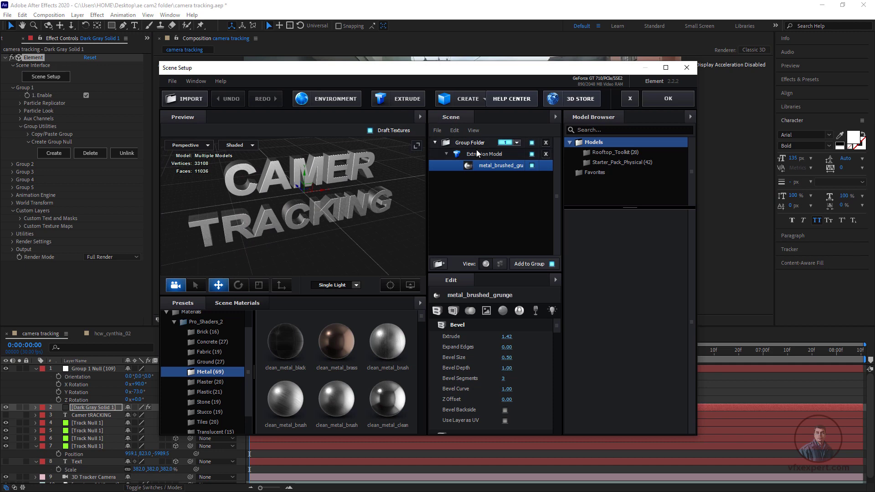
left_click(474, 153)
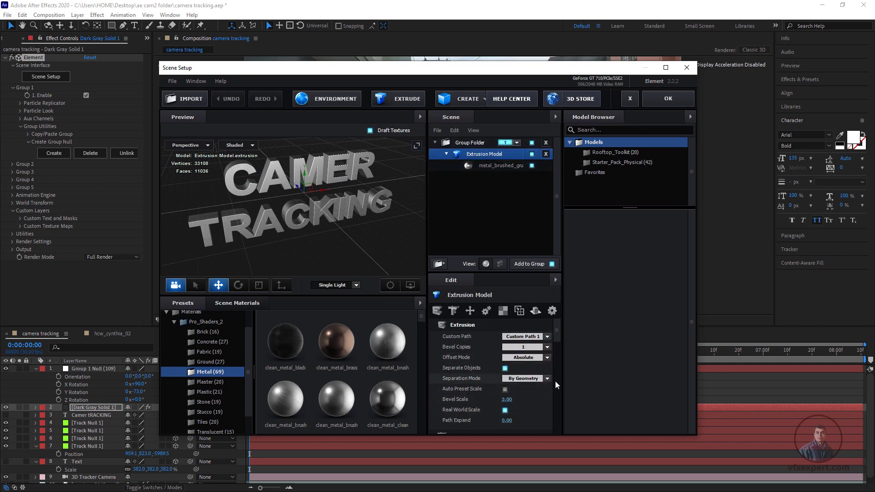
left_click(446, 154)
left_click_drag(556, 332, 553, 373)
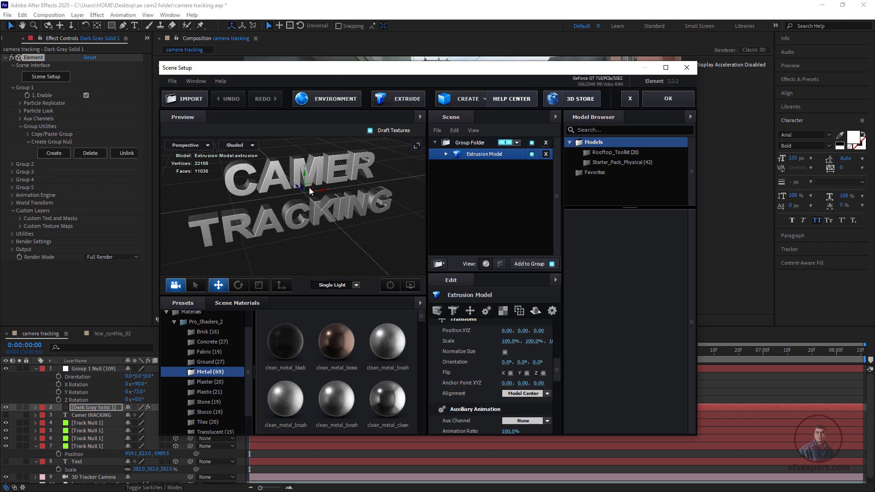
left_click(549, 394)
left_click(526, 425)
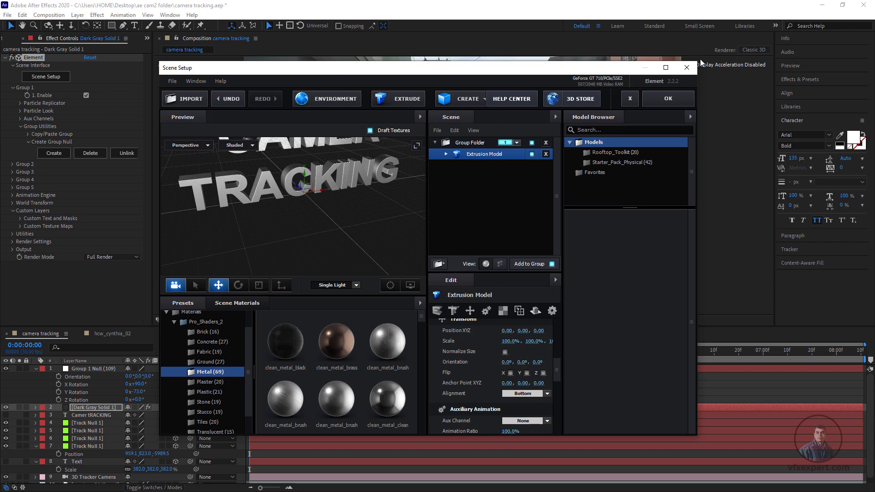
left_click(669, 98)
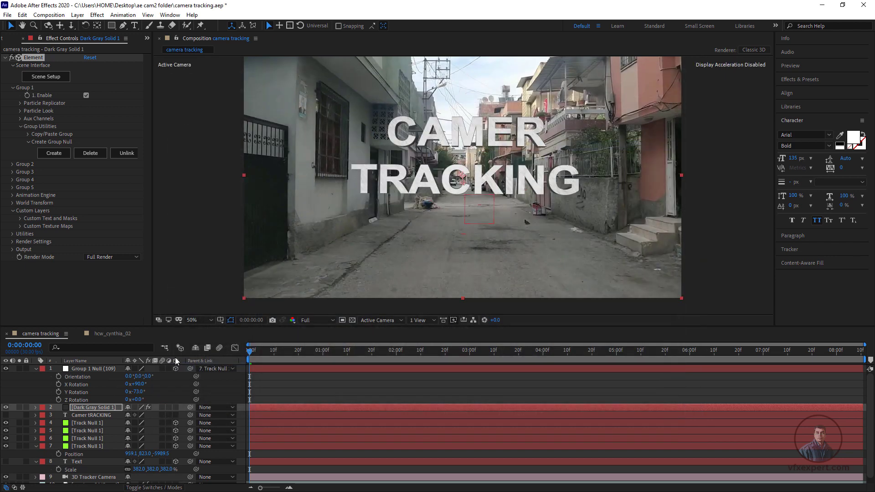
- Reposition the Group 1 null to about 29.4, -53.7, -10.7 so the text stands on the road, and preview the shot
left_click(100, 368)
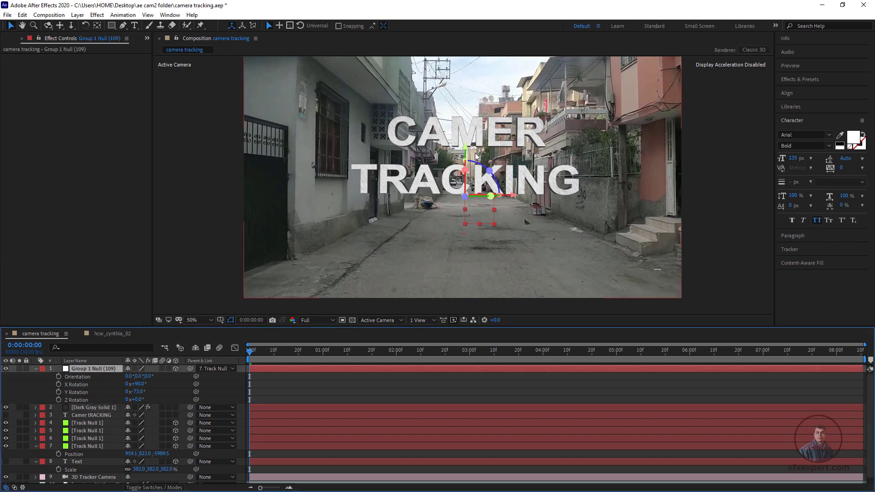
left_click_drag(466, 152, 461, 205)
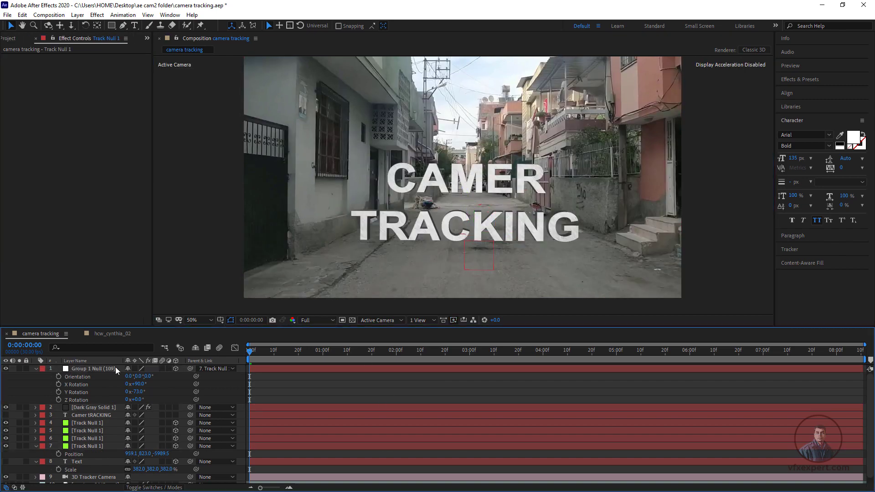
key("s")
key("p")
key("space")
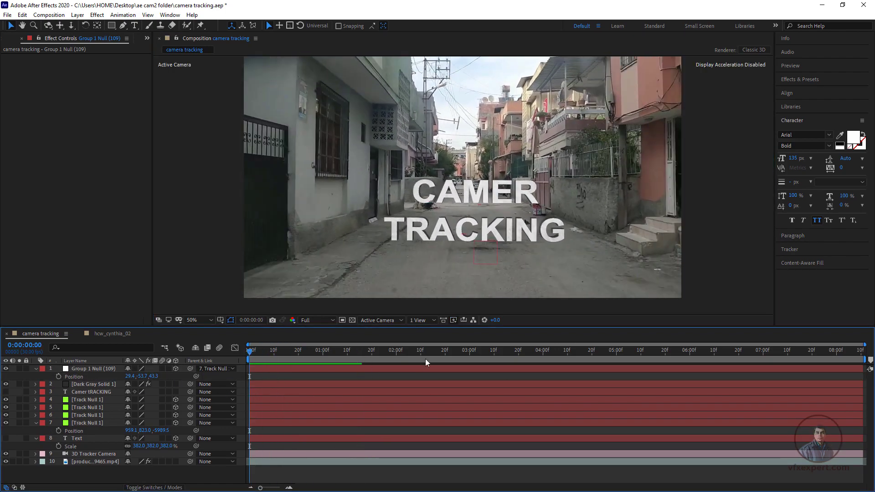
left_click_drag(475, 200, 478, 185)
key("space")
key("space")
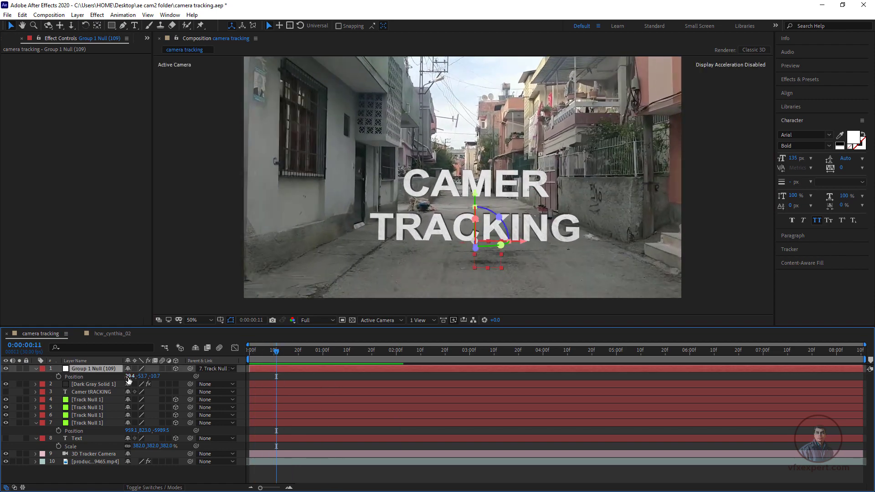
- Scale the Group 1 null to 127% and check the tracked text by playing and scrubbing the footage
key("s")
left_click(543, 316)
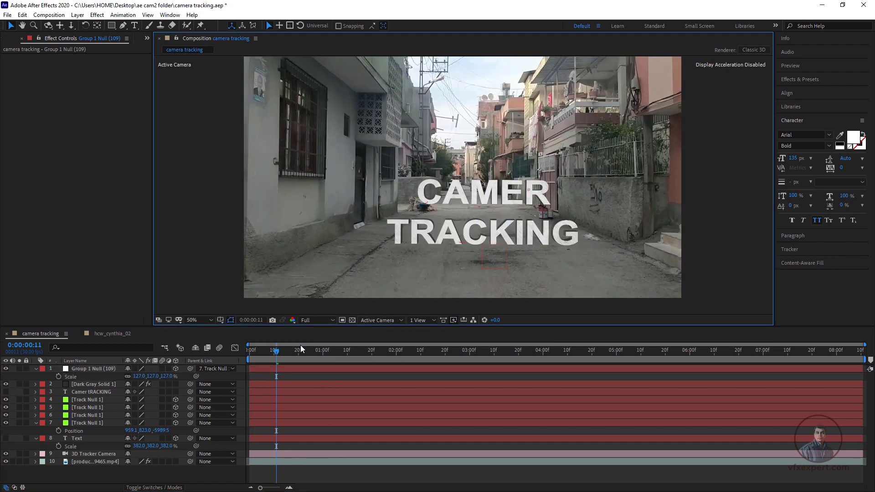
left_click(284, 352)
key("space")
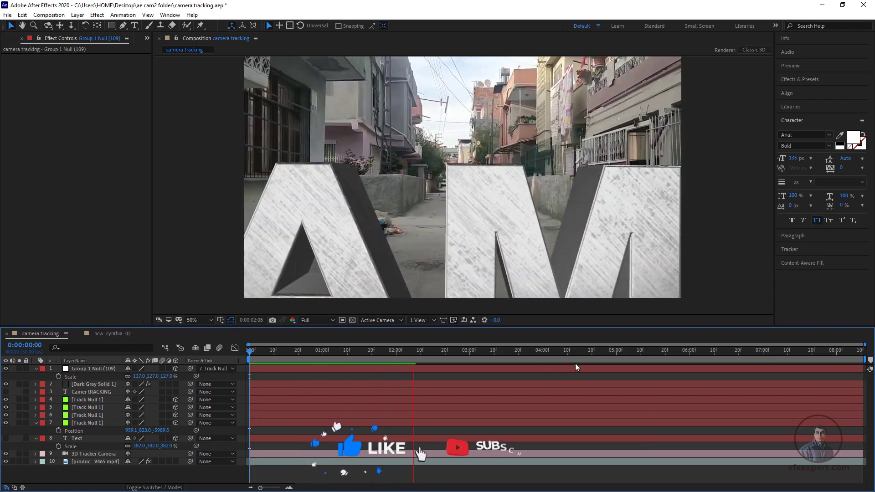
key("space")
key("space")
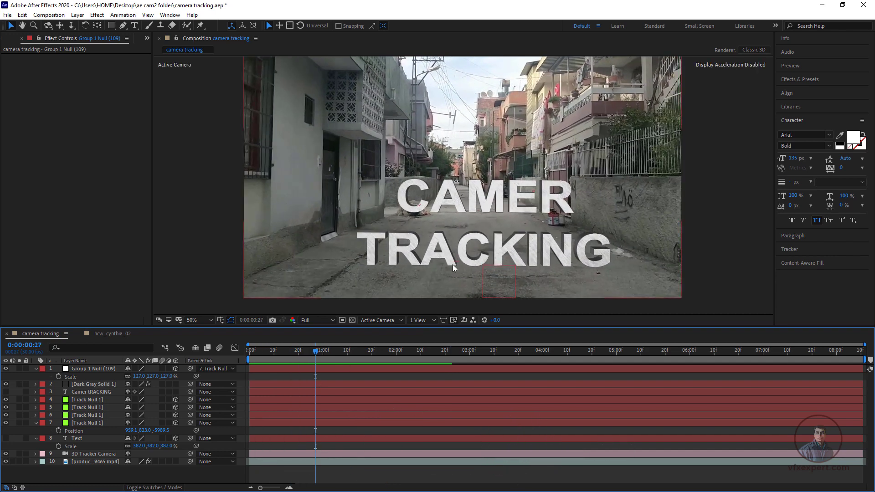
left_click(36, 368)
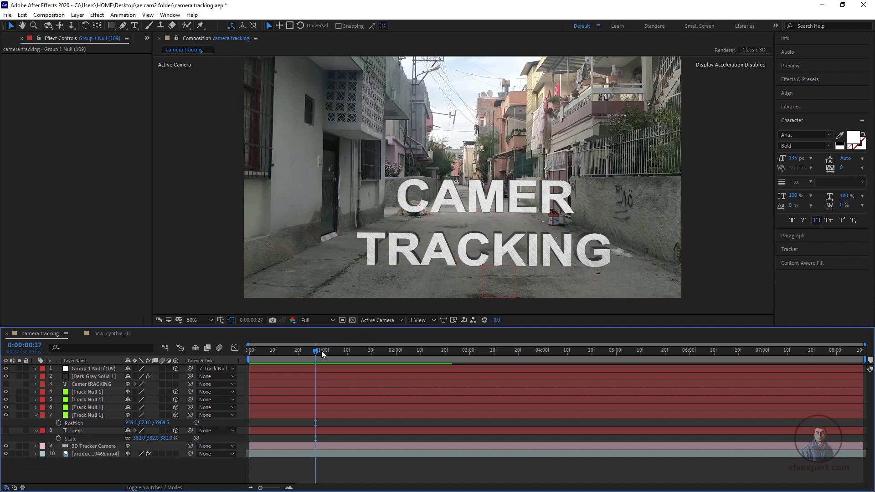
left_click(280, 351)
left_click_drag(281, 351, 269, 351)
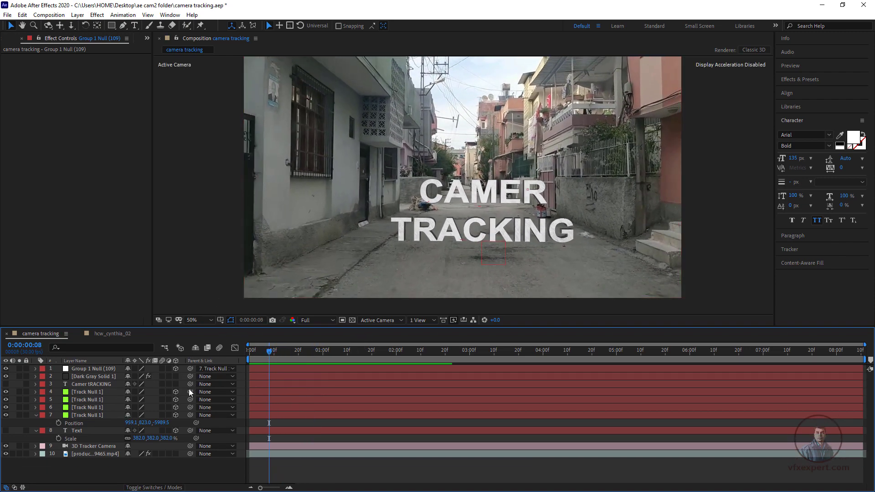
- Create a plane model in the Scene Setup of the Dark Gray Solid 1 layer's Element effect
left_click(106, 375)
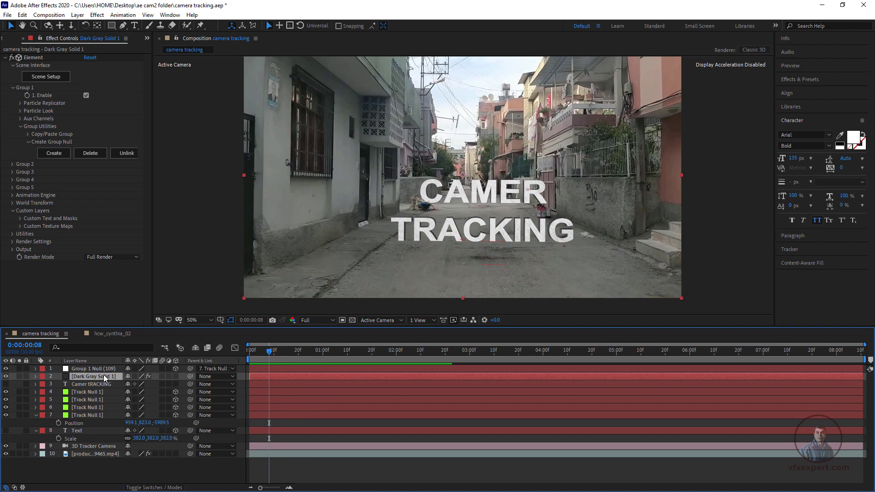
left_click(50, 78)
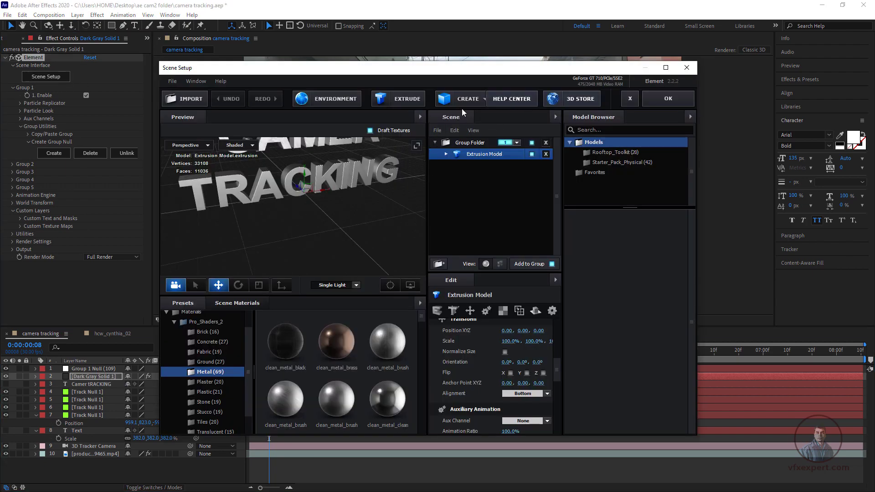
left_click(485, 97)
left_click(585, 120)
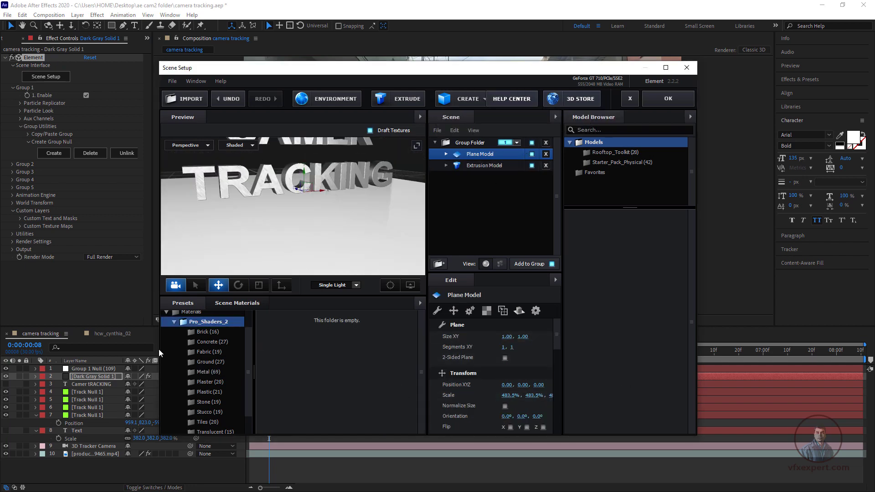
- Assign a material from the Physical presets to the ground plane and apply the scene change
left_click(166, 313)
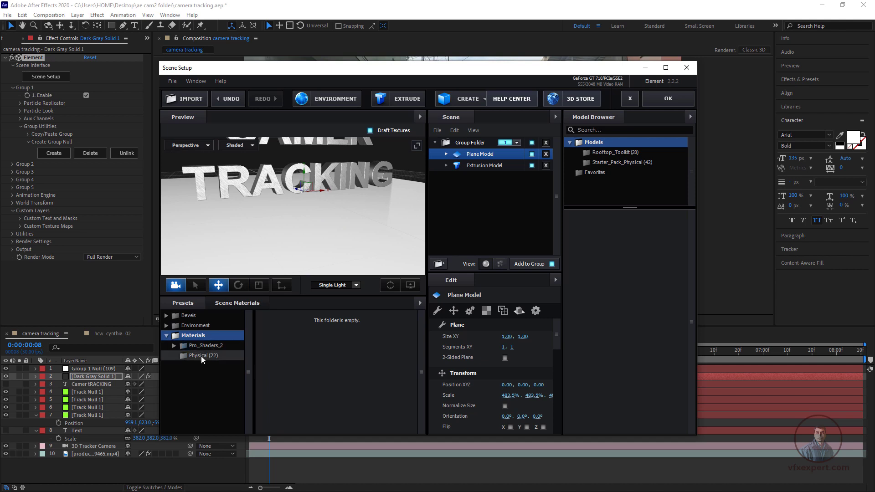
left_click(201, 356)
left_click_drag(425, 336, 431, 390)
left_click_drag(368, 344, 331, 255)
left_click(658, 101)
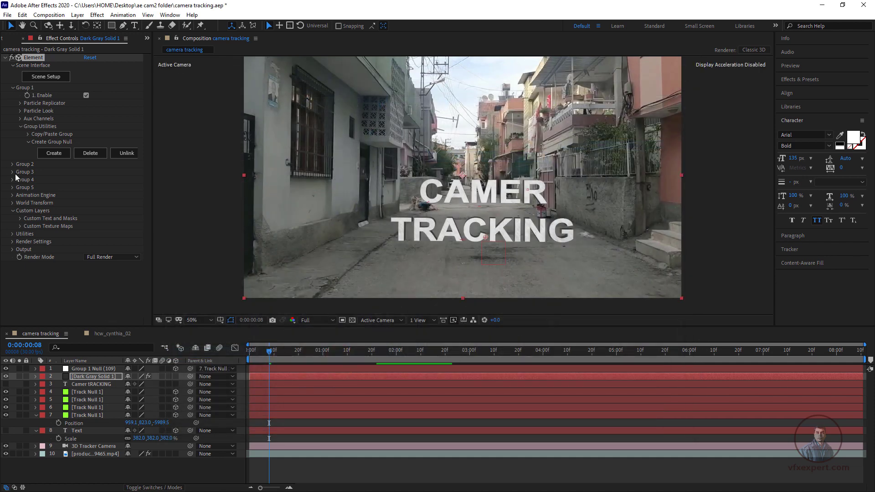
- Enable ambient occlusion in Element's render settings and set SSAO intensity to 13.4, radius to 1.6 and distribution to 6.8
left_click(14, 243)
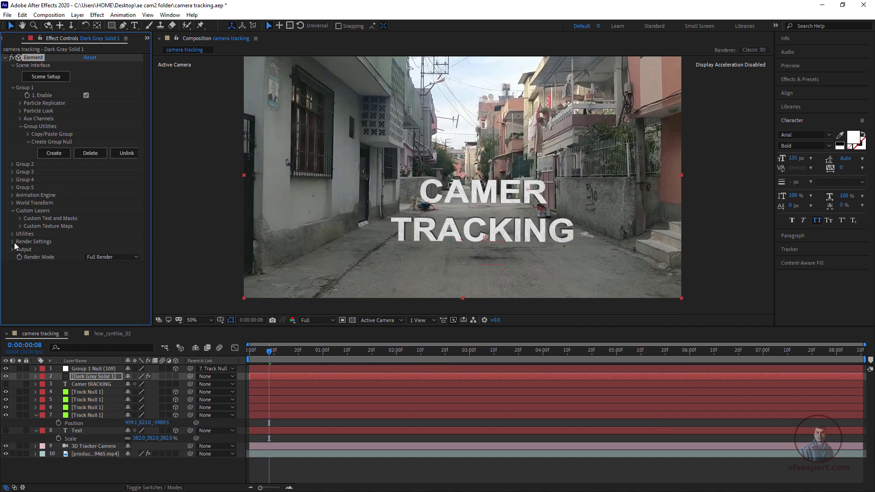
left_click(13, 242)
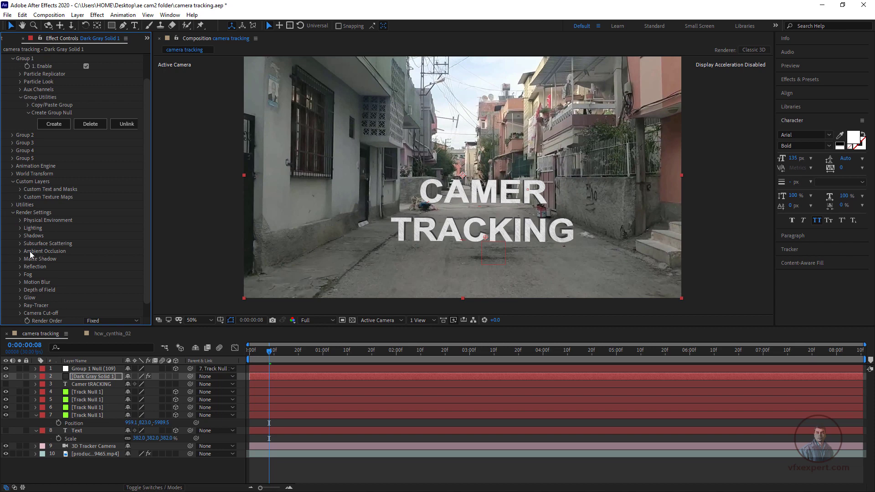
left_click(20, 251)
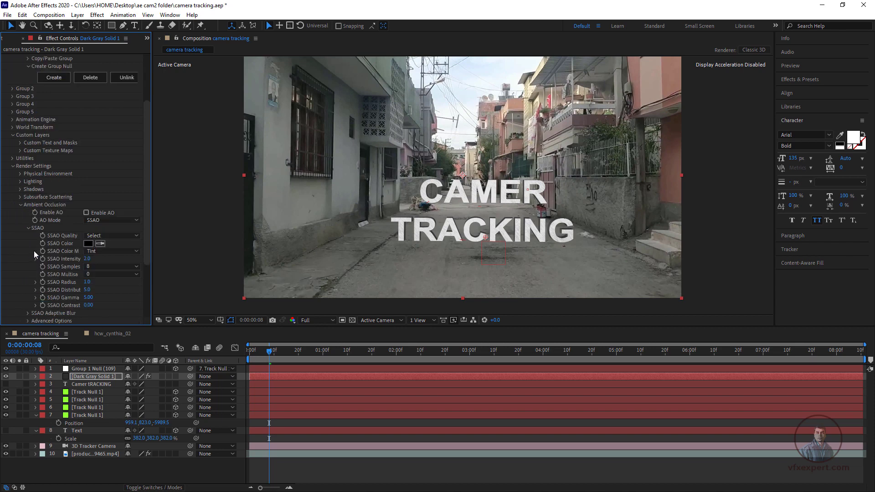
left_click(86, 213)
key("period")
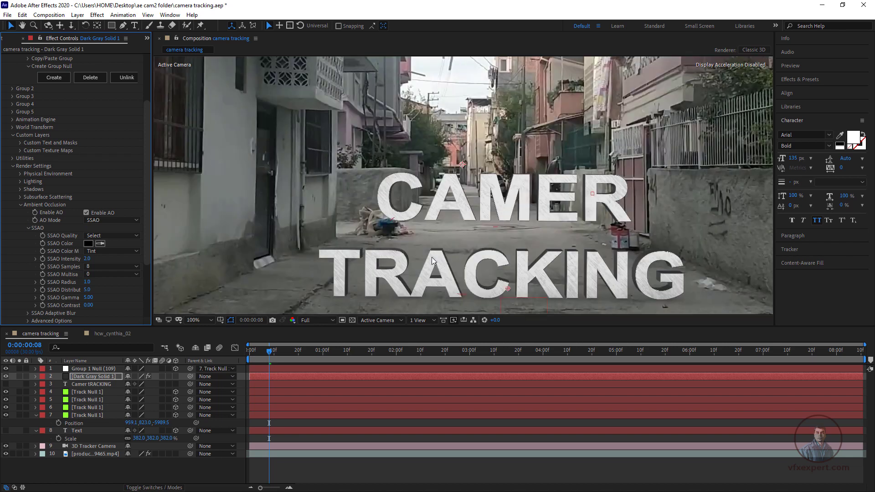
left_click_drag(447, 252, 452, 194)
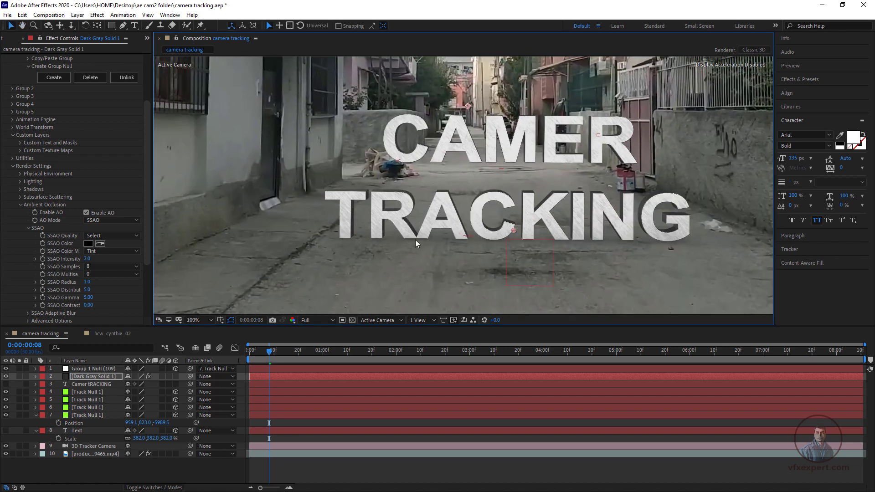
left_click_drag(88, 286, 81, 286)
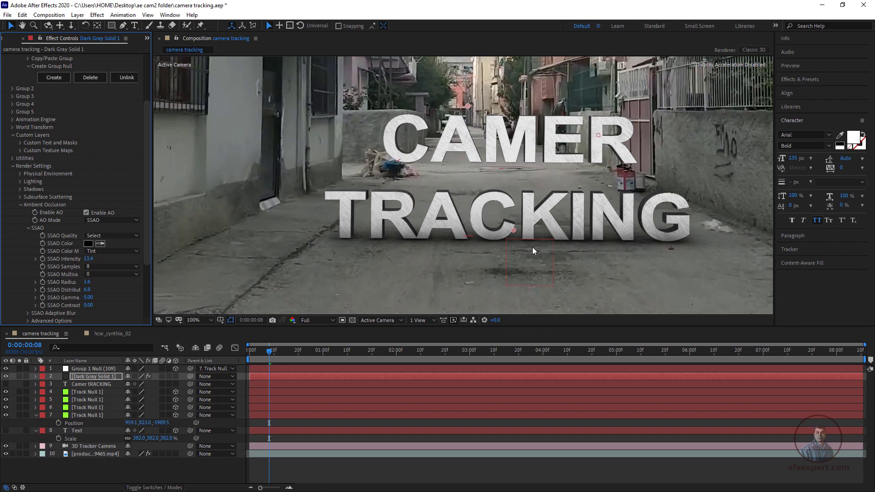
- Preview the shaded text from the first frame with the whole image fitted in view, and scrub to 0:00:02:19
scroll(475, 250, "down", 2)
left_click(565, 289)
left_click(305, 352)
key("Home")
key("space")
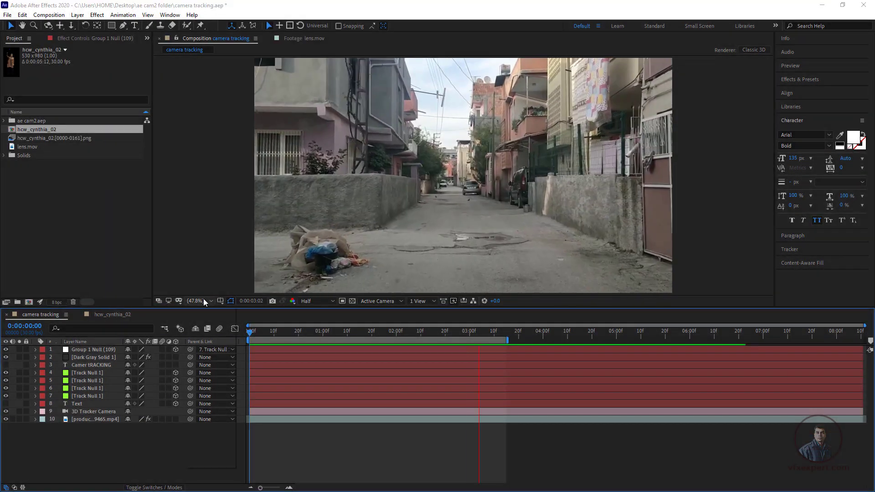
left_click(211, 301)
left_click(201, 308)
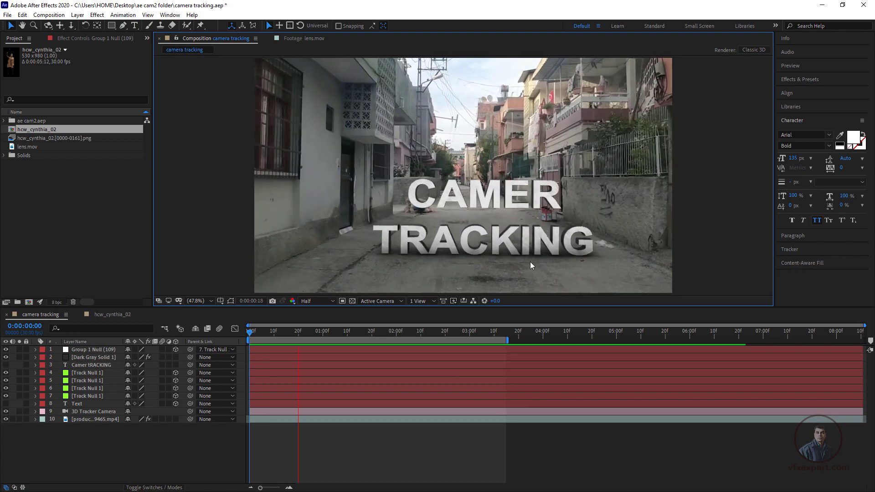
key("space")
left_click_drag(343, 332, 445, 342)
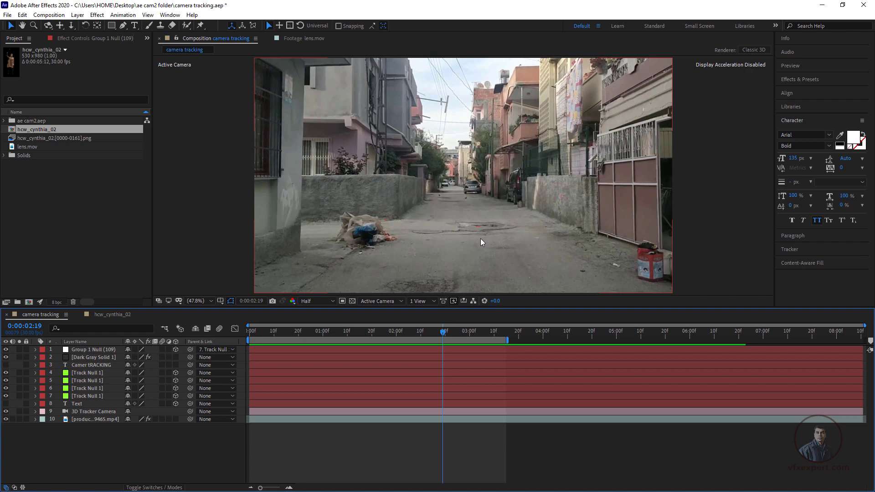
- Open the lens.mov footage, scrub through its animation, and return to the camera tracking composition
left_click(31, 147)
double_click(26, 146)
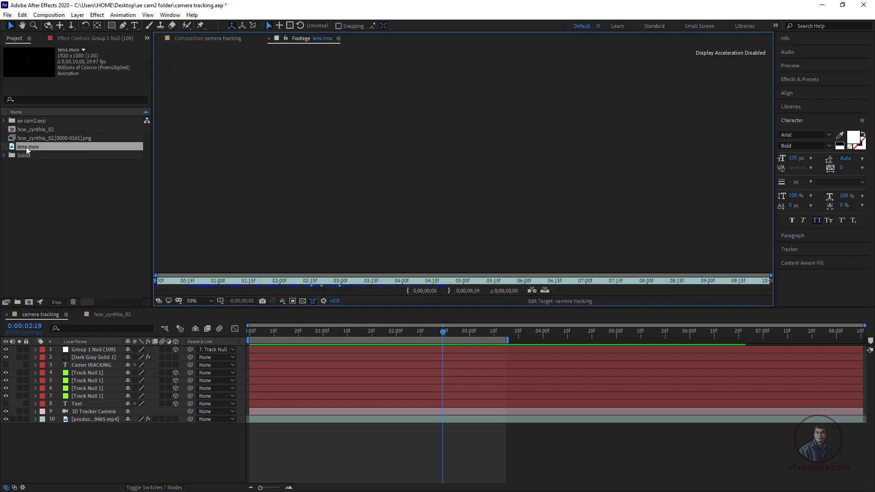
left_click_drag(283, 280, 185, 288)
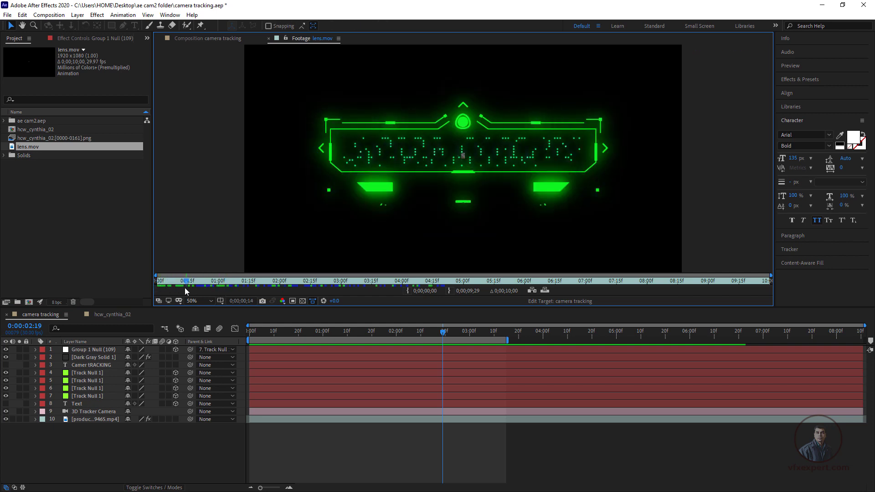
left_click(193, 39)
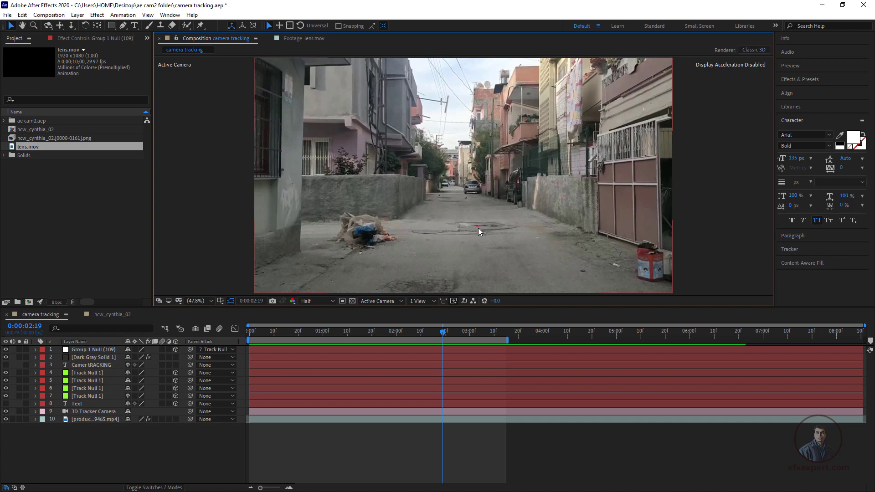
- Add lens.mov as the top layer of the camera tracking composition and make it a 3D layer
left_click(103, 389)
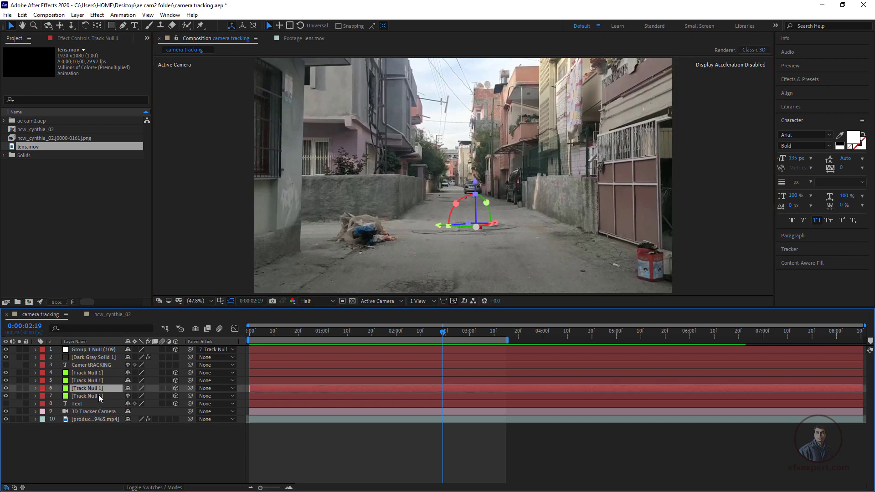
left_click(33, 154)
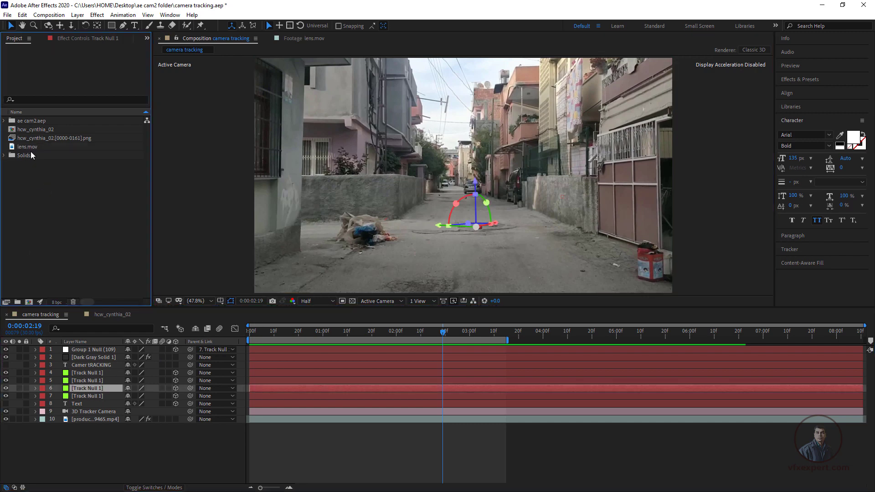
left_click_drag(29, 146, 95, 346)
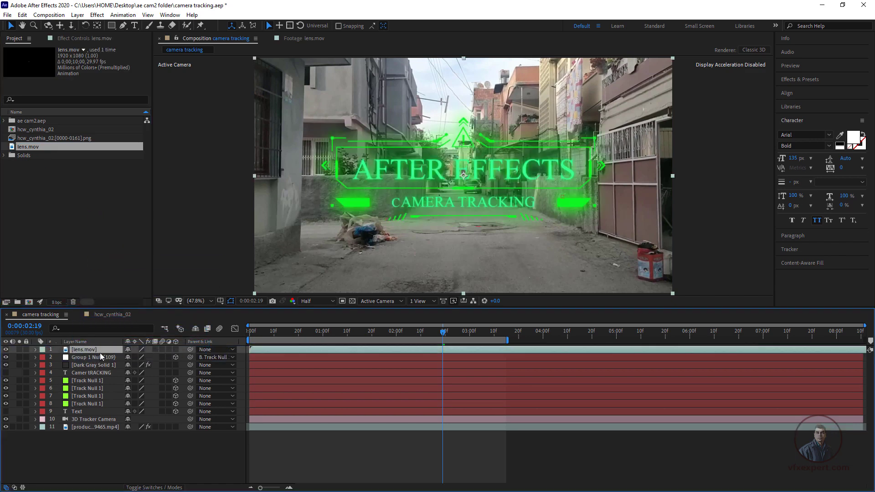
left_click(176, 349)
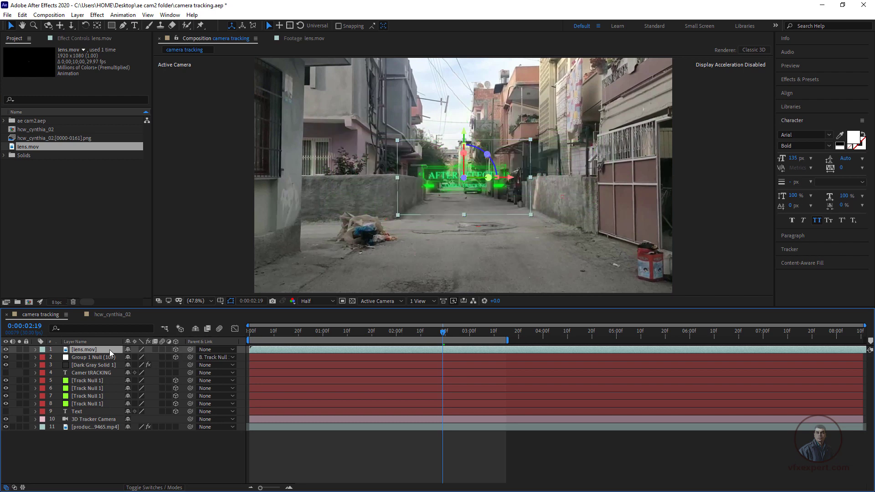
- Parent lens.mov to the Track Null on layer 7 so that it snaps to the null's place on the road
left_click(102, 396)
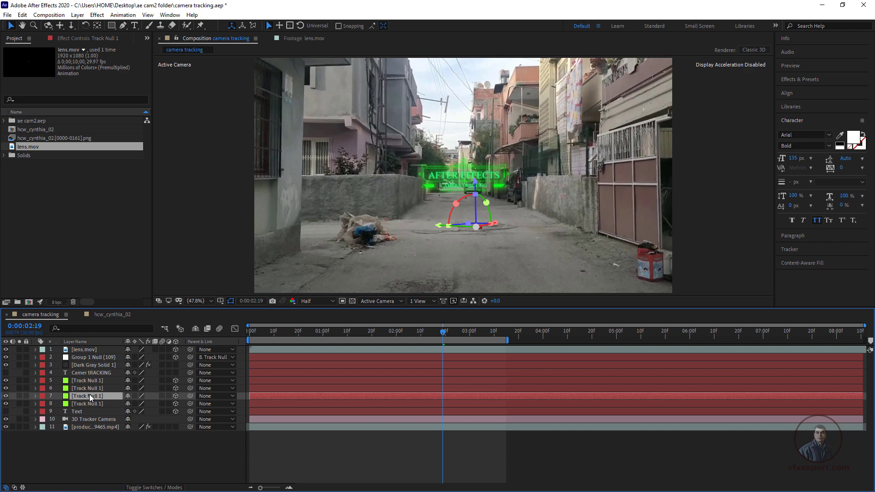
left_click(89, 350)
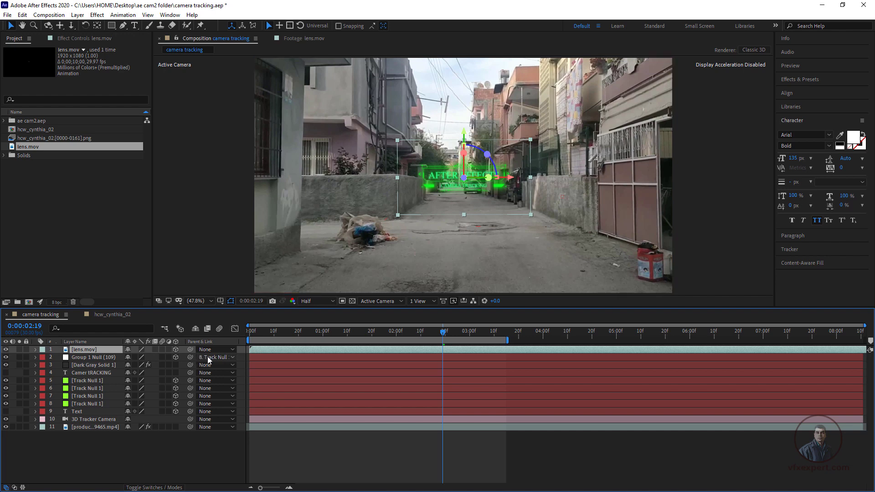
left_click_drag(189, 349, 101, 399)
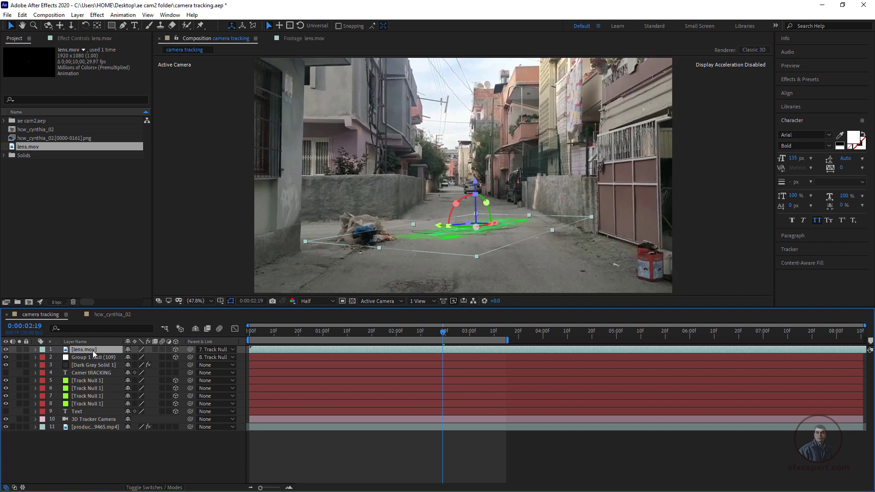
- Rotate lens.mov to X 90°, Y 56° and Z 2°, and raise the upright title above the road
key("r")
mouse_move(142, 365)
left_mouse_down()
mouse_move(110, 365)
mouse_move(150, 373)
left_mouse_up()
left_click_drag(476, 182, 474, 103)
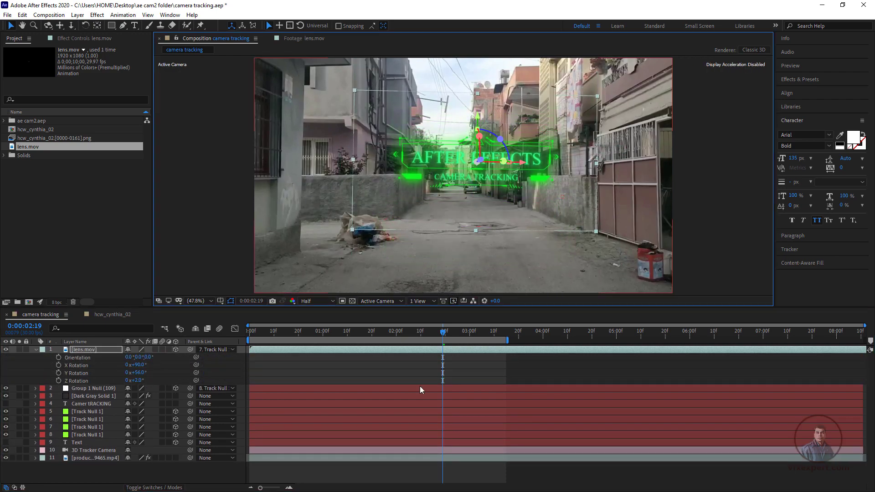
- Scrub back to the first frame and play the shot to check the lens.mov title against the extruded text
left_click_drag(441, 340, 259, 337)
key("Home")
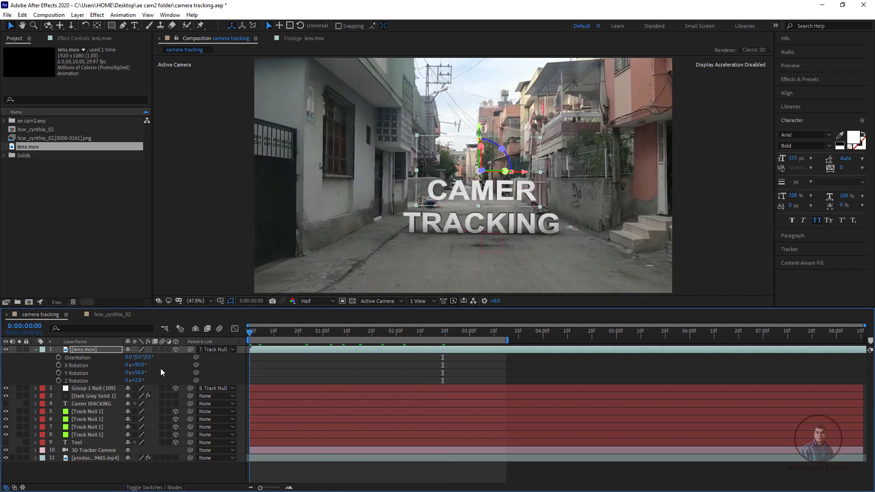
left_click(311, 476)
key("space")
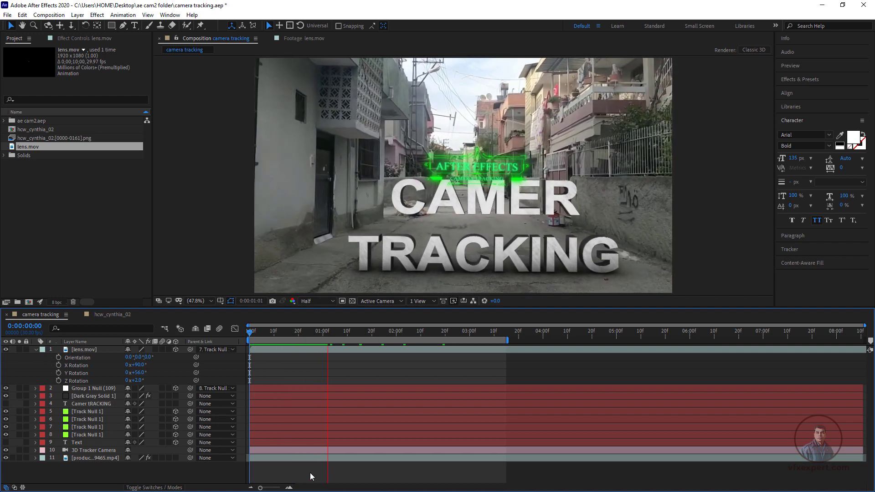
key("space")
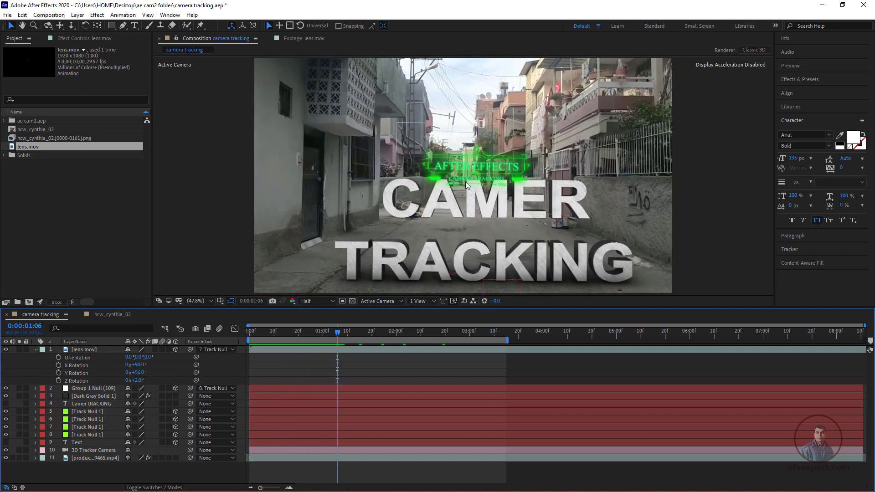
- Move the Dark Gray Solid 1 layer above lens.mov and preview the shot from the first frame
left_click(36, 349)
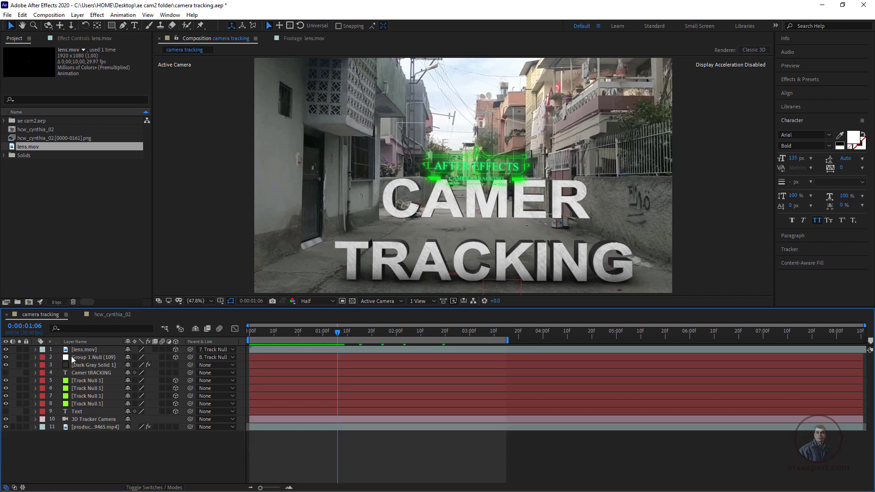
left_click(95, 365)
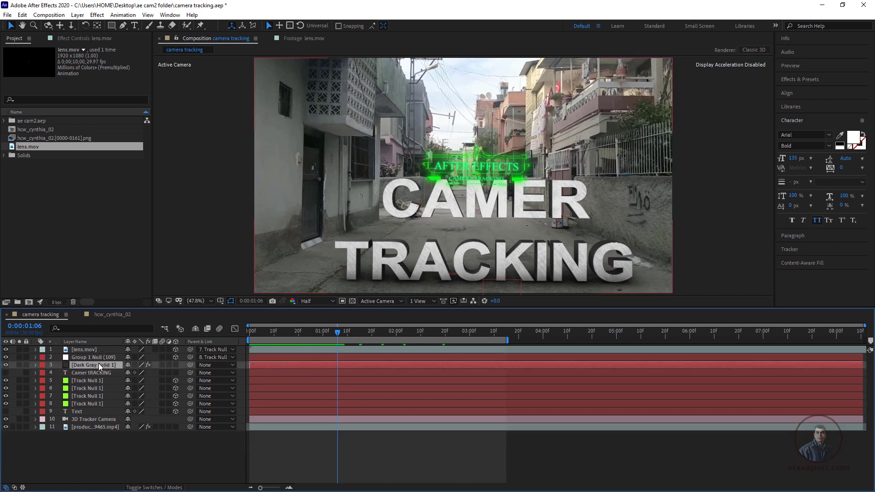
left_click_drag(88, 367, 96, 349)
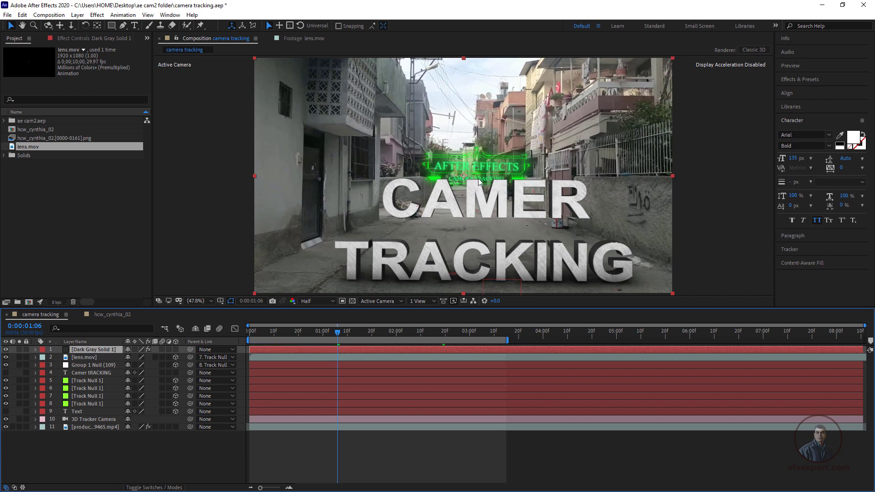
left_click_drag(338, 332, 250, 337)
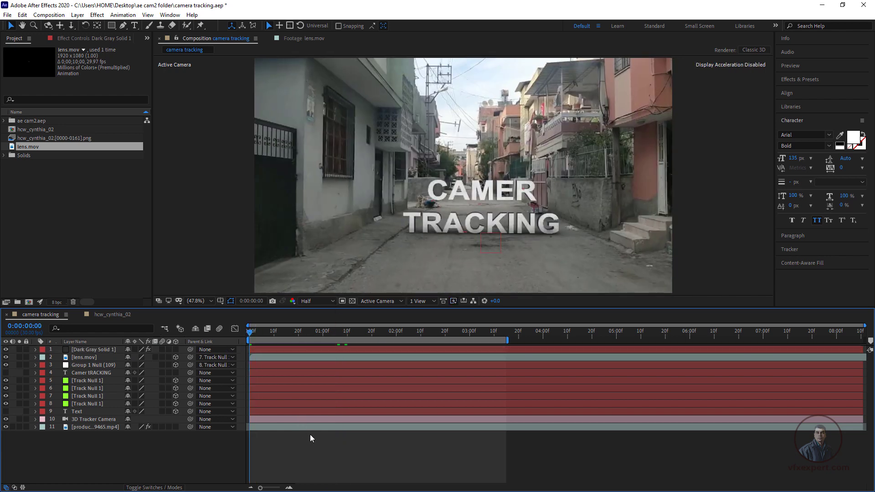
key("space")
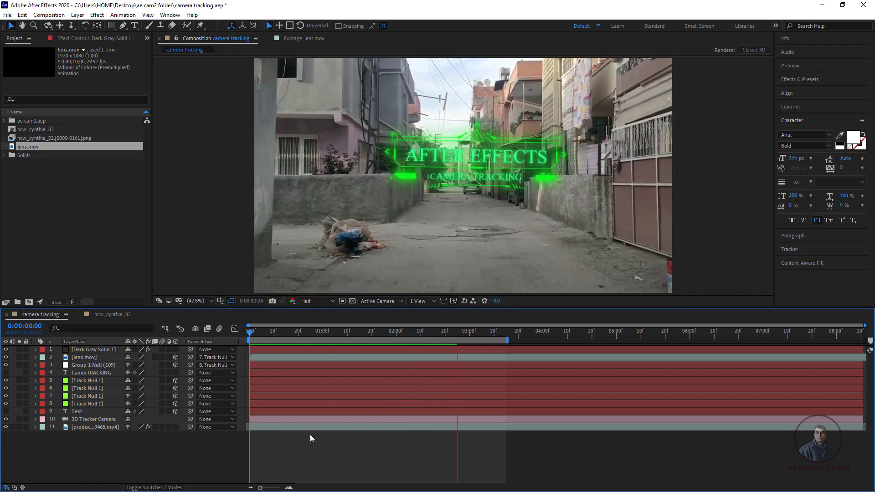
key("space")
- Scale the lens.mov layer to 66%
left_click(96, 358)
key("s")
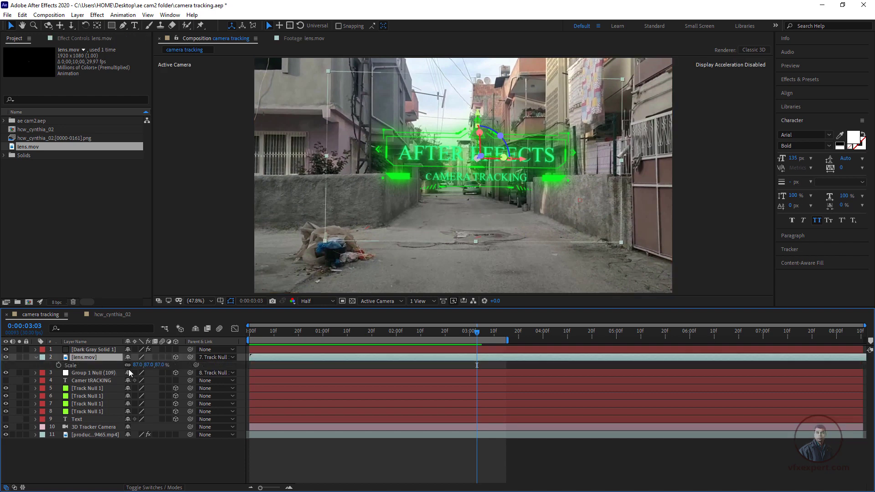
left_click_drag(142, 368, 130, 363)
- Extend the work area's end to just past 6 seconds 10 frames and preview the shot from near its start
left_click_drag(477, 331, 256, 331)
left_click_drag(507, 340, 720, 341)
key("space")
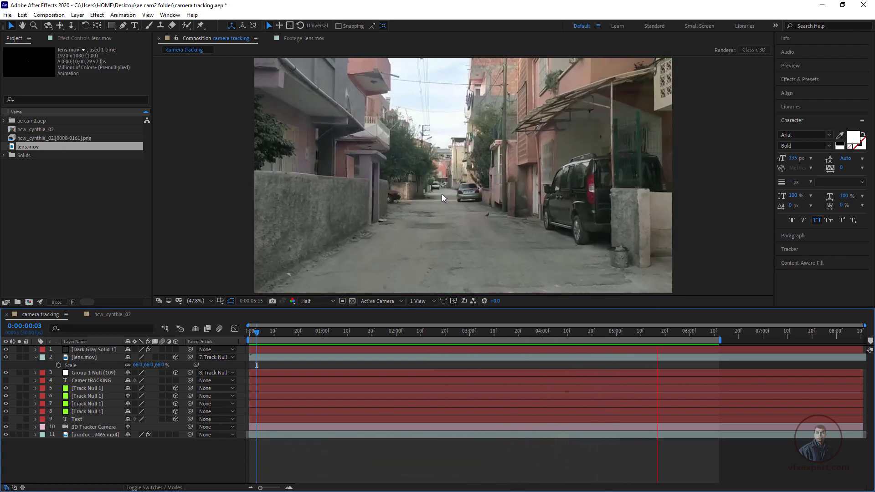
- Stop the preview, extend the work area's end to about 7 seconds 14 frames, and go to 6 seconds 14 frames
key("space")
left_click_drag(722, 340, 797, 339)
left_click_drag(668, 332, 724, 334)
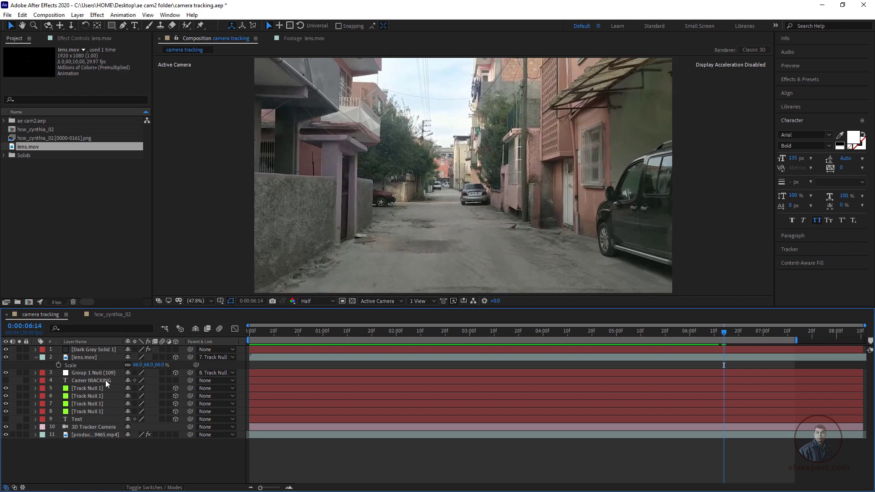
- Create a null from the 3D Camera Tracker points that lie flat on the road beside the wall's far end
left_click(96, 435)
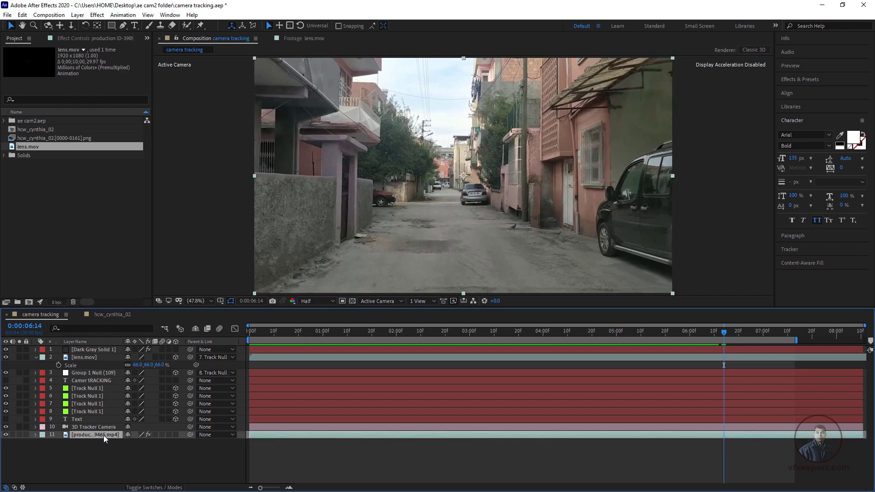
left_click(108, 41)
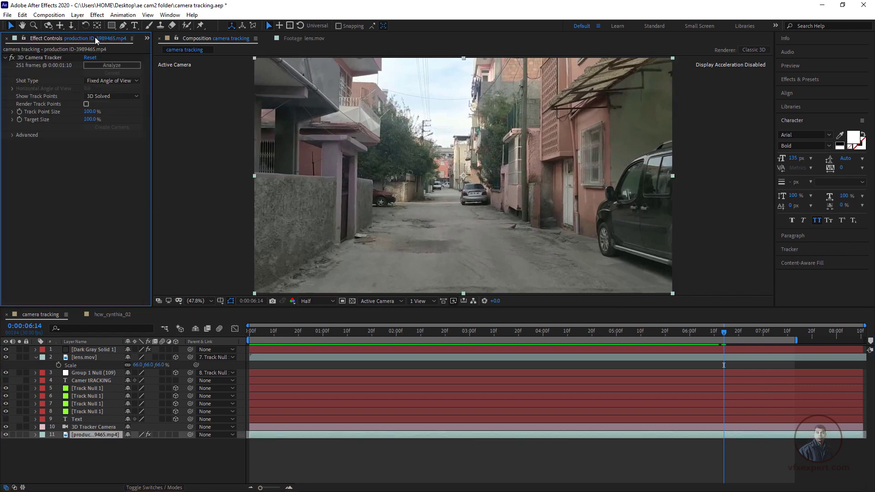
left_click(41, 57)
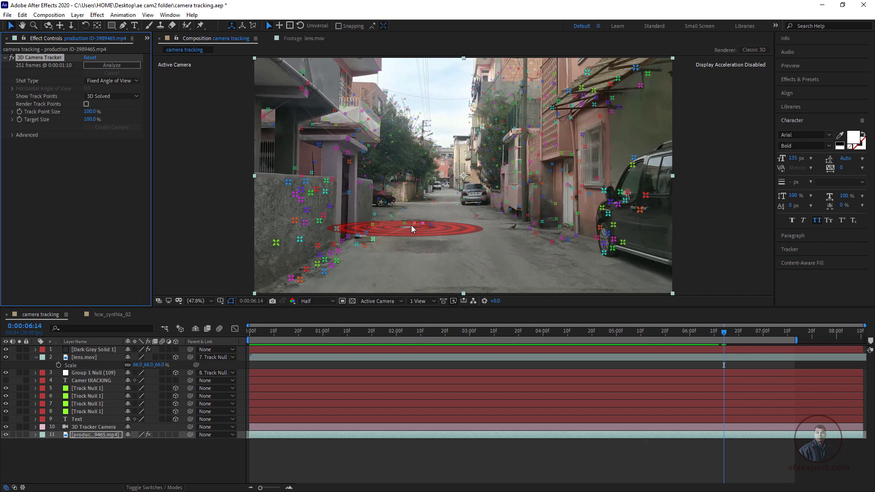
right_click(411, 225)
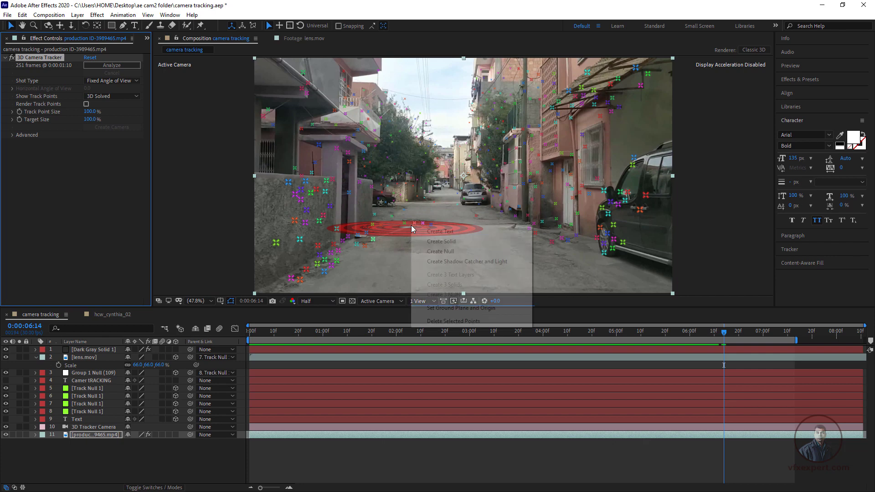
left_click(452, 252)
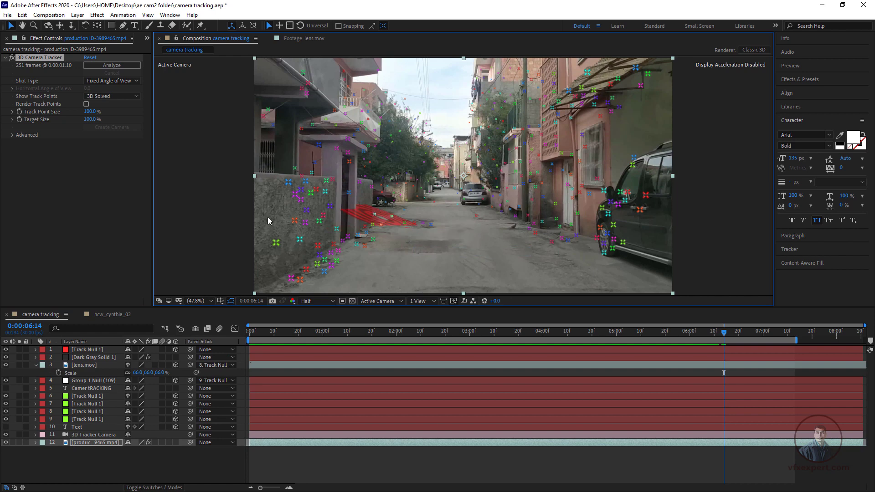
- Add hcw_cynthia_02 as the uppermost layer, make it 3D, and shift it to start at about 2 seconds 16 frames
left_click(146, 37)
left_click(167, 49)
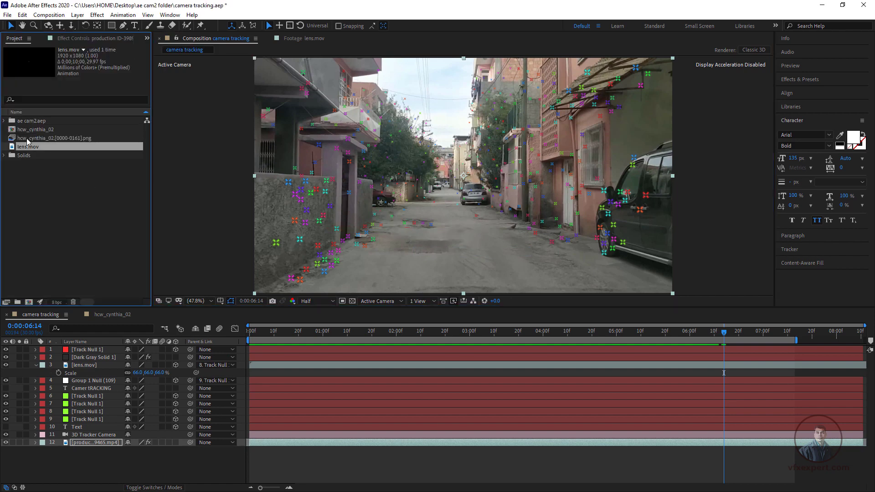
left_click(41, 129)
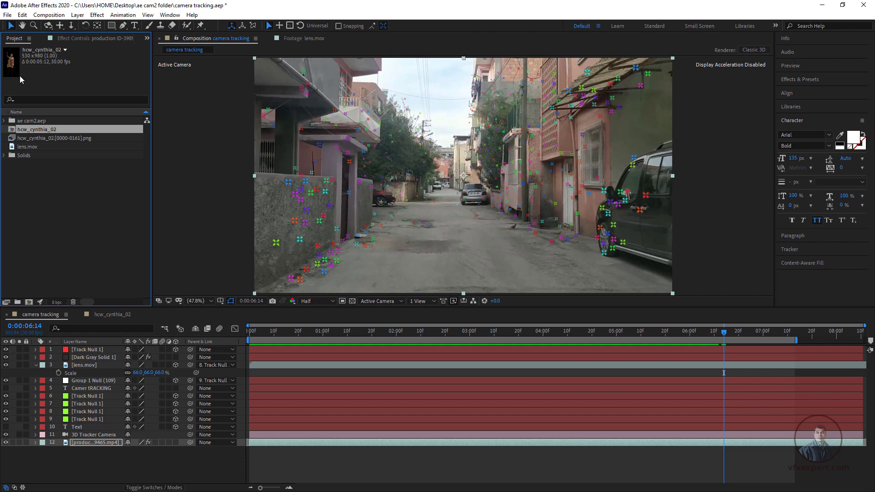
left_click_drag(40, 133, 97, 348)
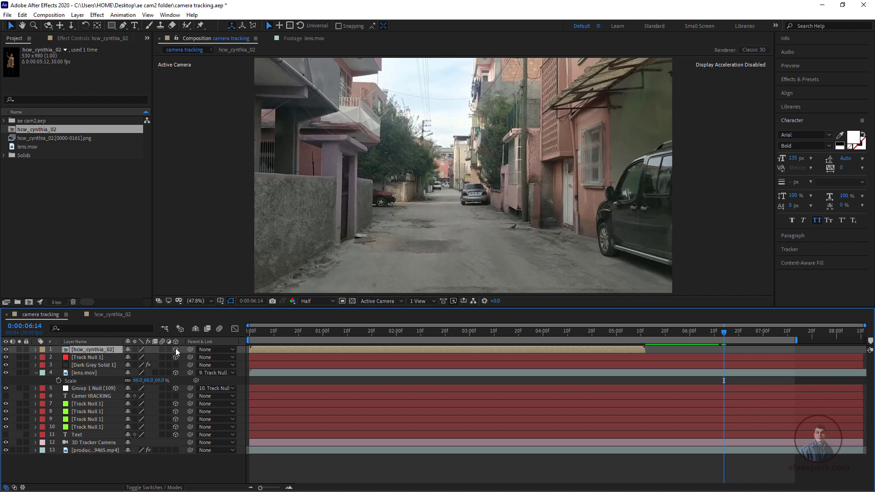
left_click_drag(541, 349, 726, 349)
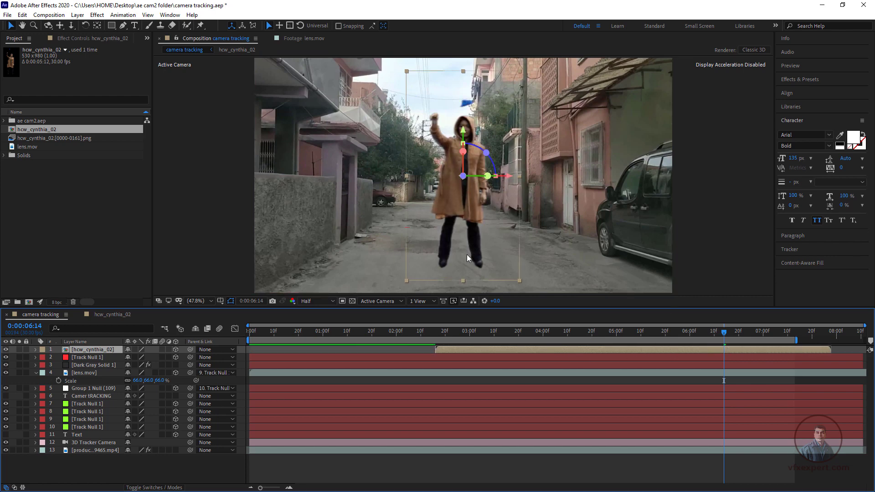
- Move the anchor point of the hcw_cynthia_02 layer down to the woman's feet
key("y")
left_click_drag(463, 176, 463, 269)
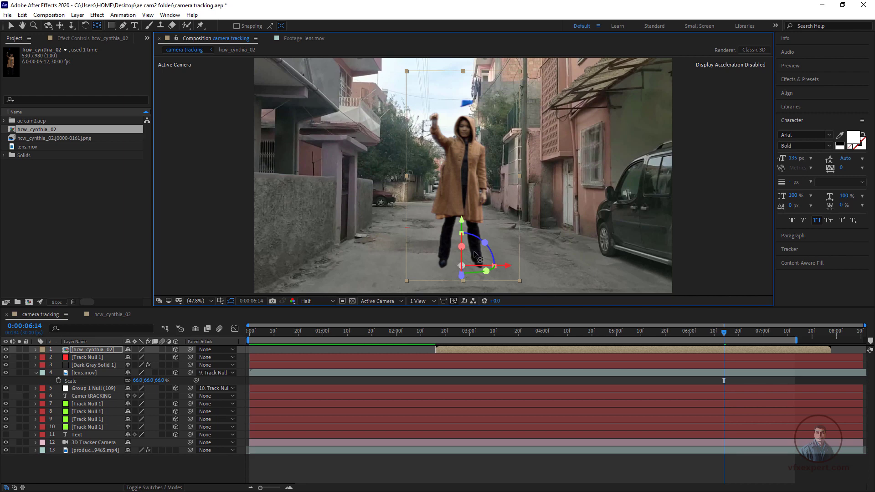
key("v")
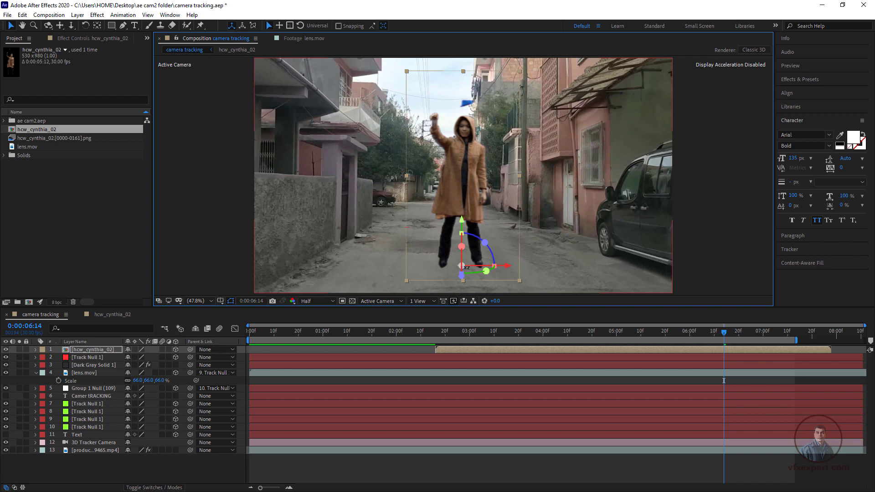
- Copy the new red track null's position 563.2, 905.3, 997.9 onto the hcw_cynthia_02 layer
left_click(103, 349)
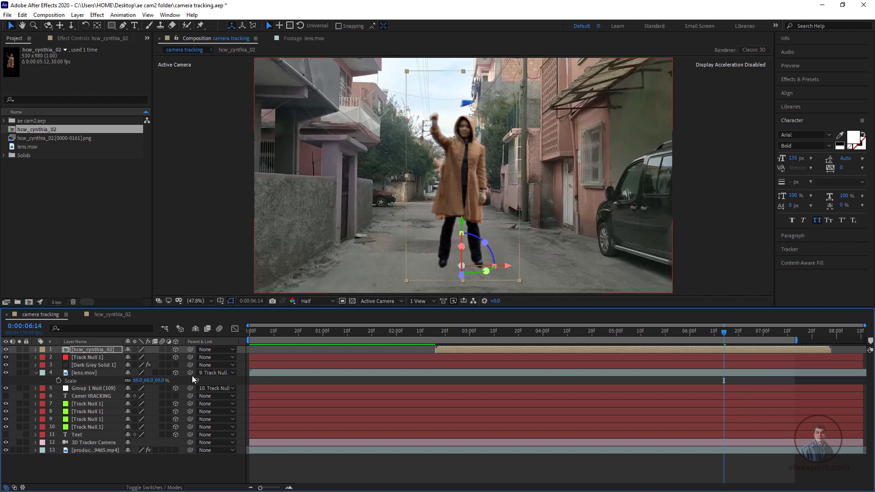
left_click(93, 357)
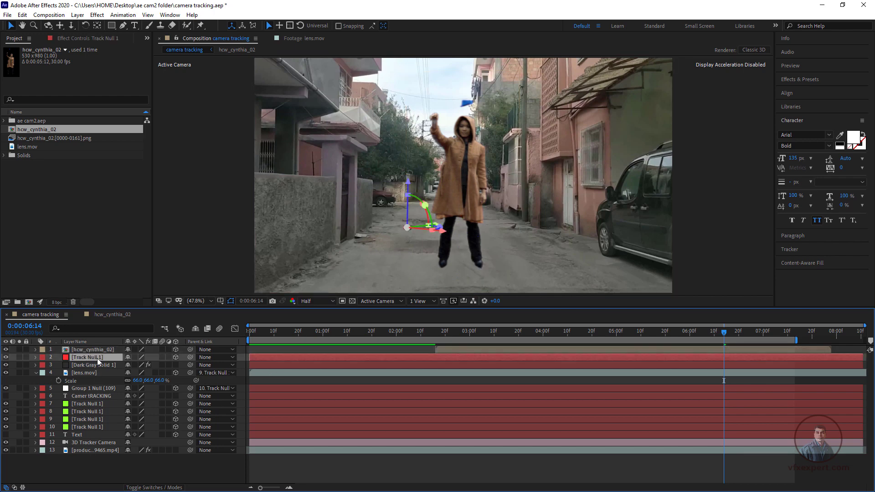
key("p")
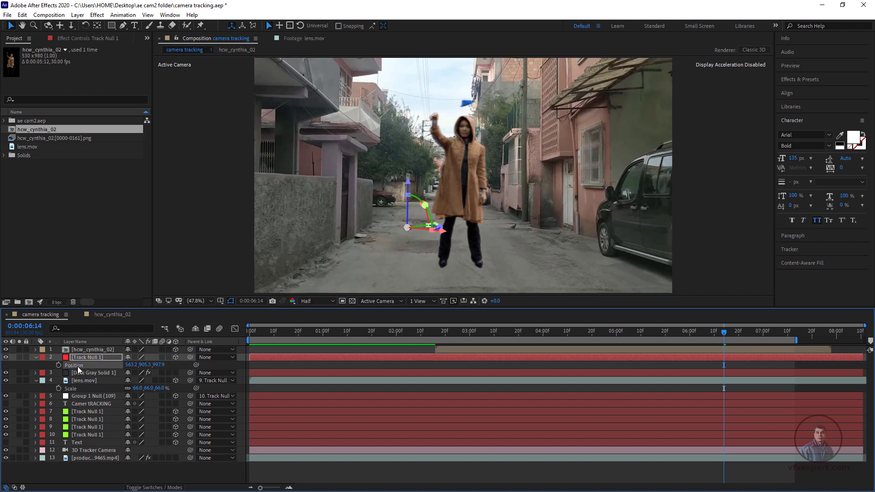
left_click(99, 349)
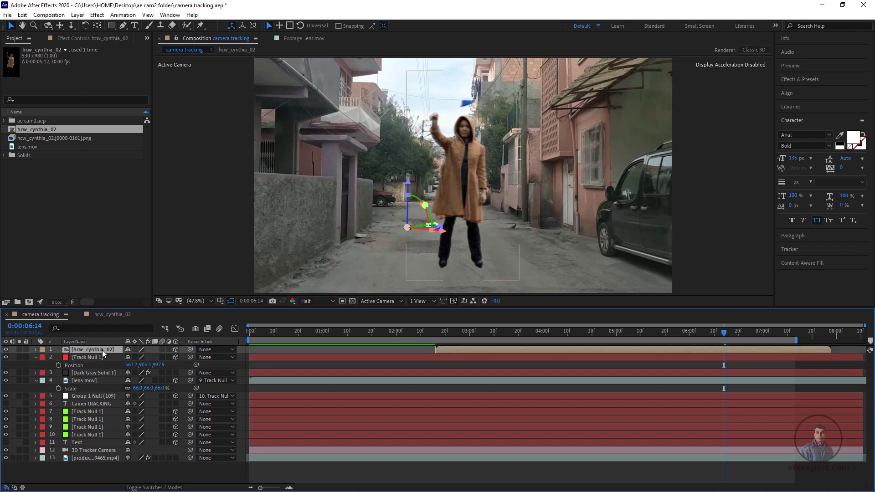
key("p")
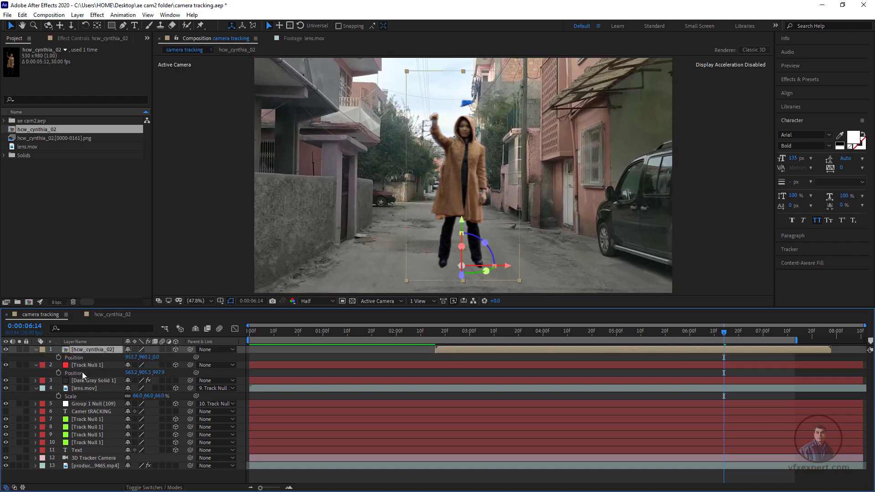
left_click(79, 358)
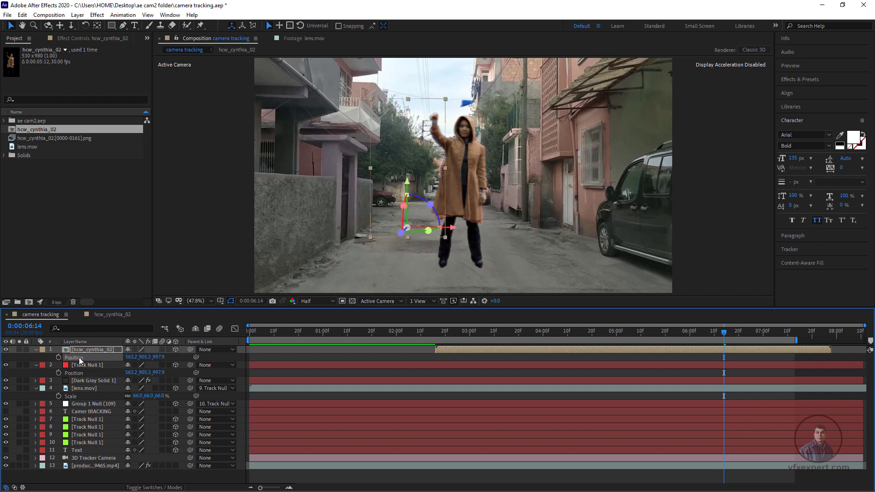
key("ctrl+v")
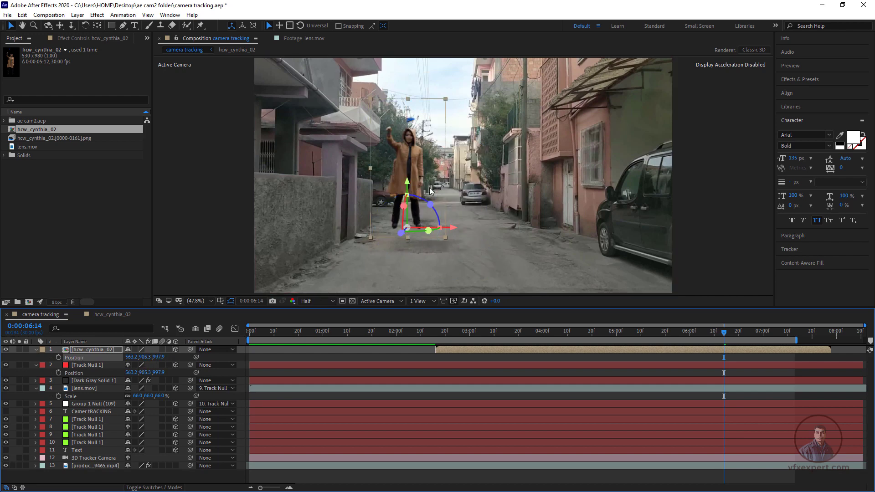
- Slide the hcw_cynthia_02 layer along its X axis to the middle of the road and scale it to 78%
left_click_drag(448, 228, 531, 227)
left_click_drag(138, 357, 129, 359)
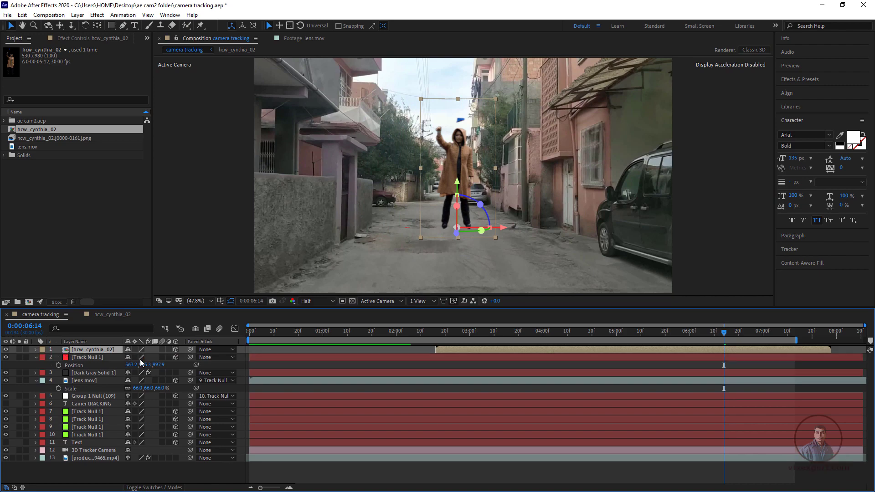
left_click(304, 351)
- Play the shot from the first frame to check the woman against the lens.mov title
left_click_drag(724, 332, 249, 340)
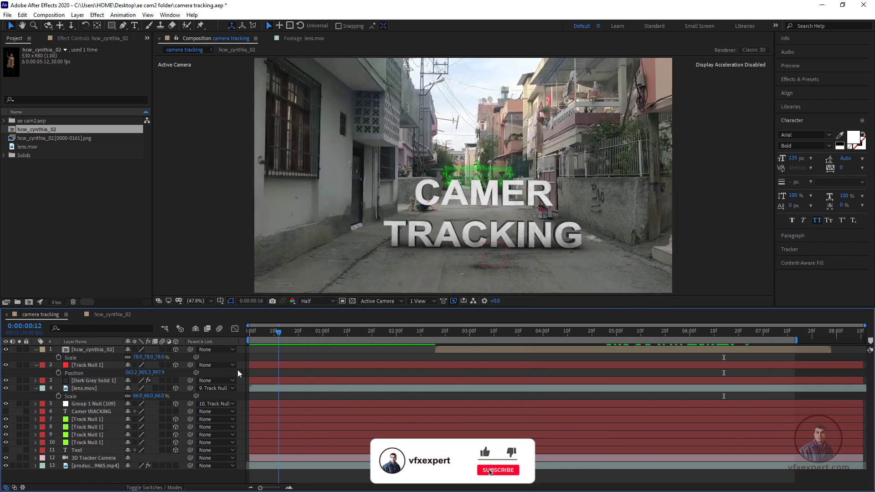
key("space")
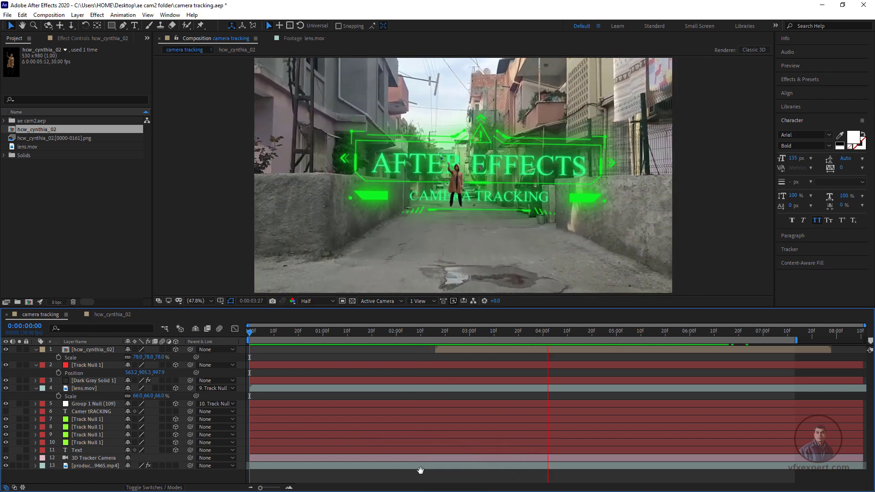
key("space")
- Move the hcw_cynthia_02 layer directly below lens.mov and preview the shot from the first frame
left_click_drag(89, 350, 96, 396)
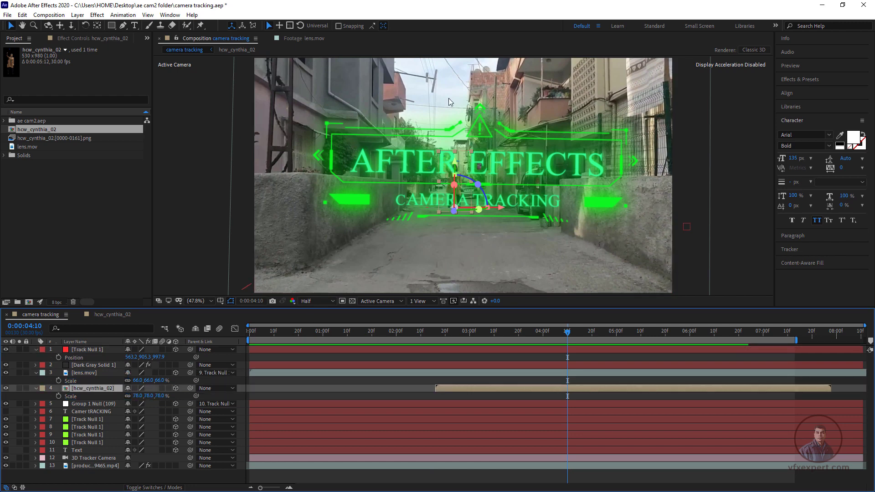
key("Home")
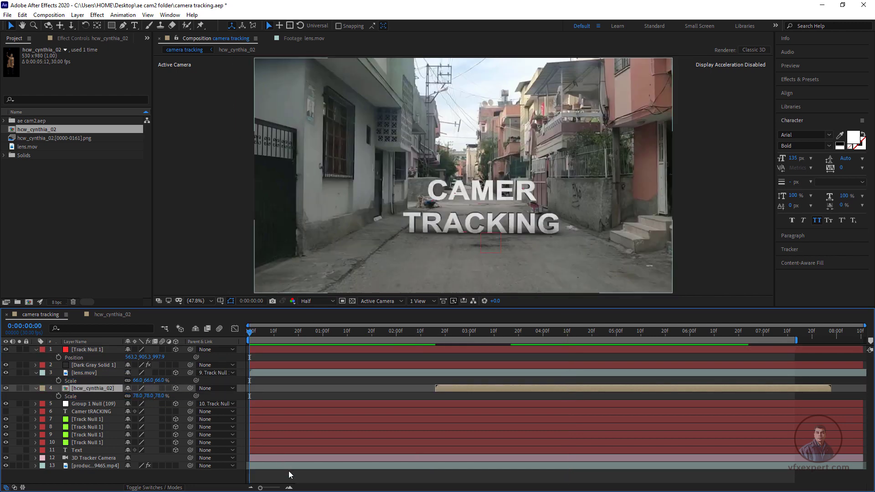
left_click(289, 474)
key("space")
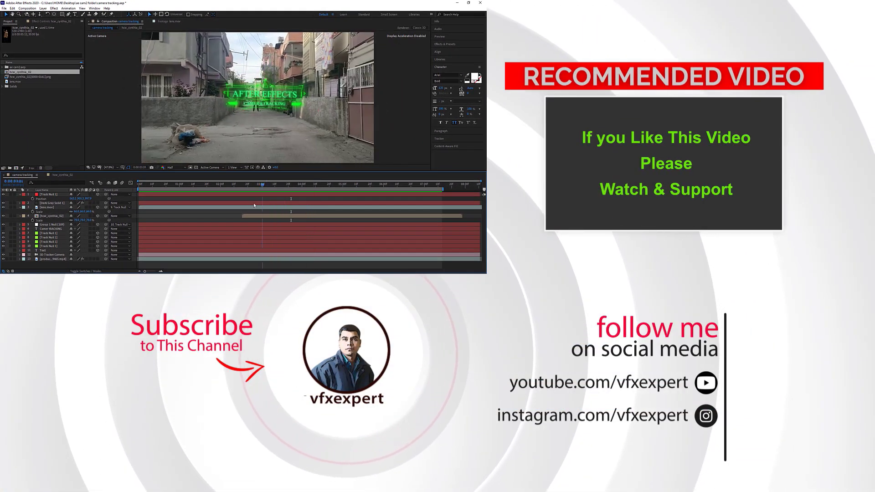
key("space")
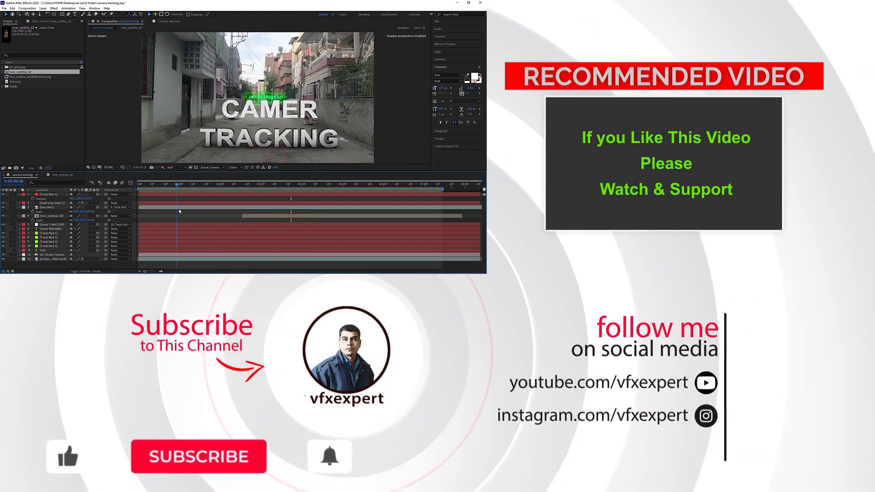